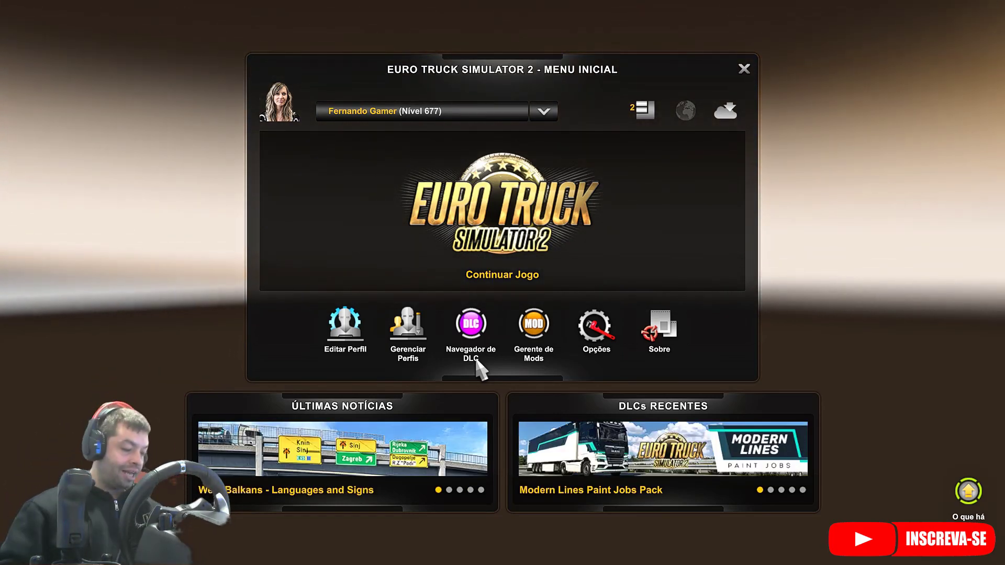
- Switch to Chrome and open the video "ETS2 1.48 - DOWNLOAD Volvo FH16 2009" from the bookmarked YouTube channel's video list
{"action": "key", "text": "alt+Tab"}
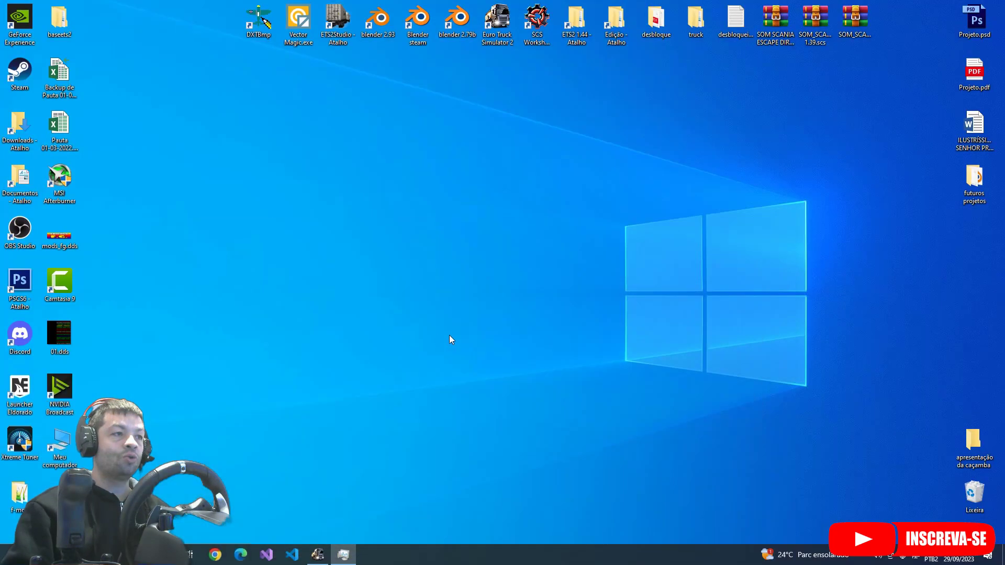
{"action": "left_click", "coordinate": [220, 563]}
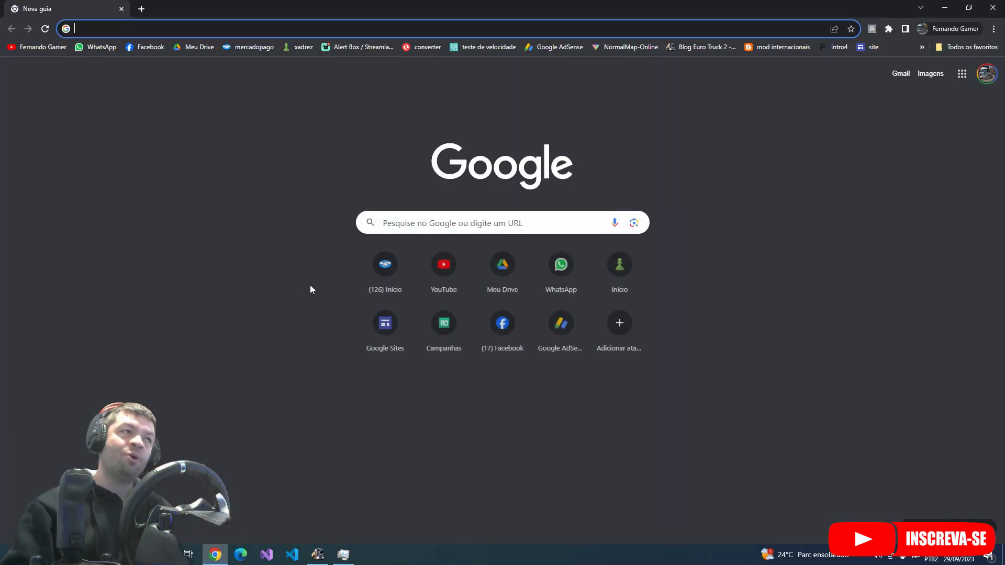
{"action": "left_click", "coordinate": [45, 48]}
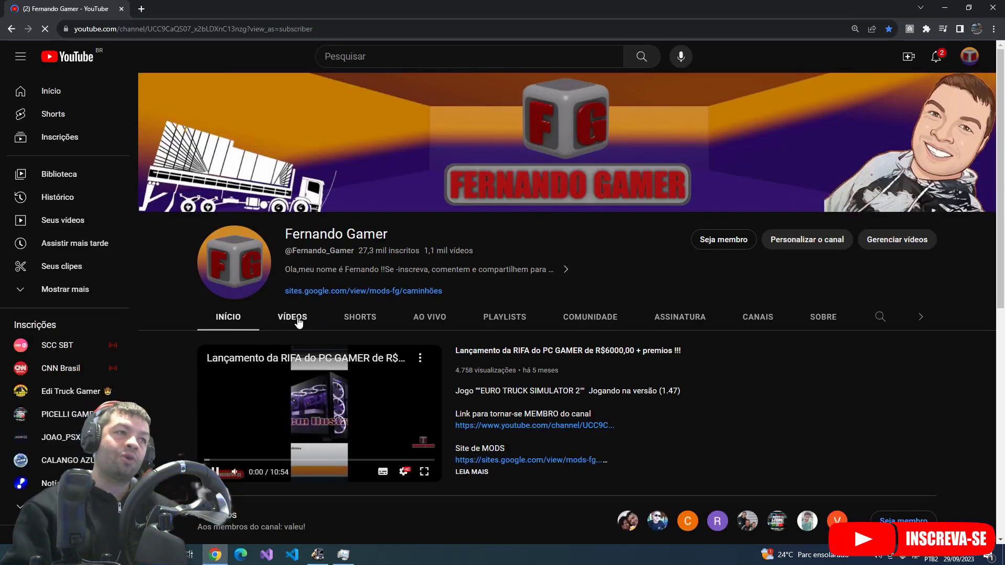
{"action": "left_click", "coordinate": [293, 318]}
{"action": "scroll", "coordinate": [407, 339], "scroll_direction": "down", "scroll_amount": 4}
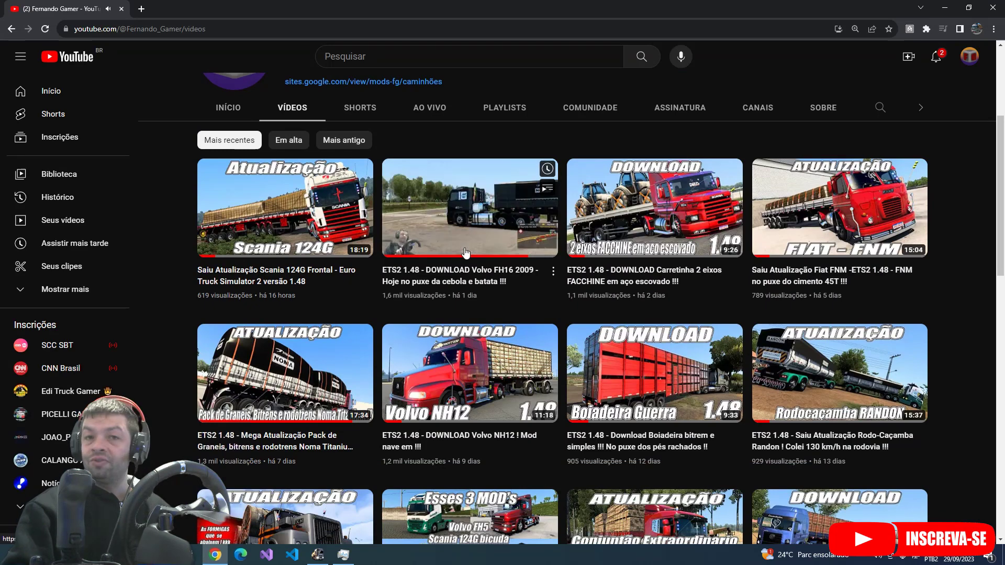
{"action": "left_click", "coordinate": [464, 211]}
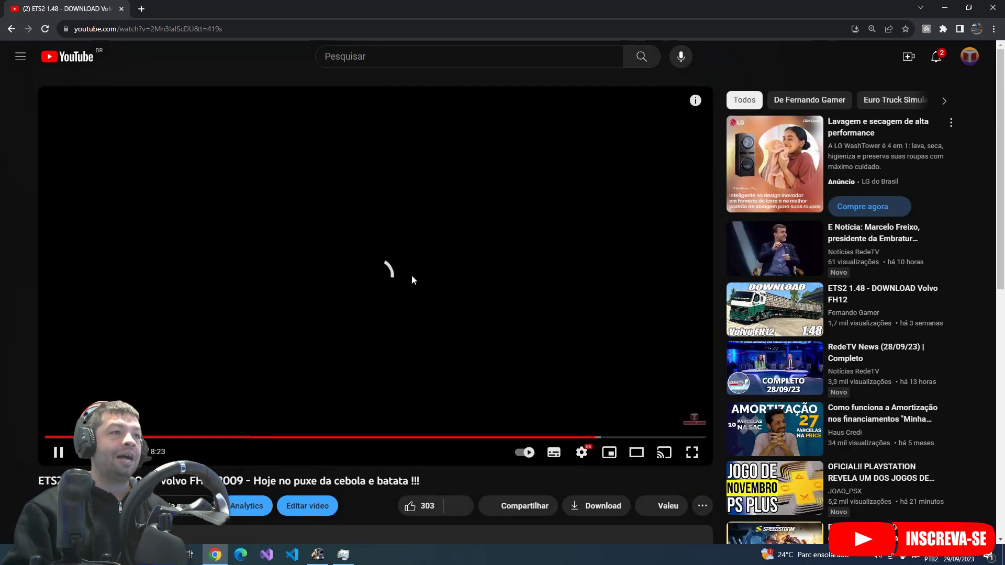
- Pause the Volvo FH16 2009 video and expand its description to the list of mod download links
{"action": "left_click", "coordinate": [411, 280]}
{"action": "scroll", "coordinate": [432, 272], "scroll_direction": "down", "scroll_amount": 6}
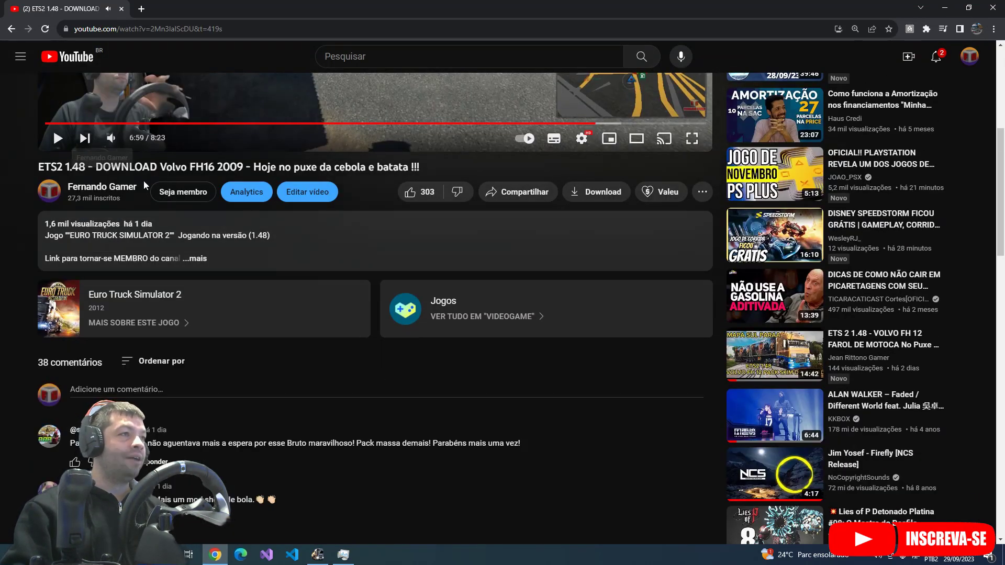
{"action": "left_click", "coordinate": [199, 258]}
{"action": "scroll", "coordinate": [302, 289], "scroll_direction": "down", "scroll_amount": 4}
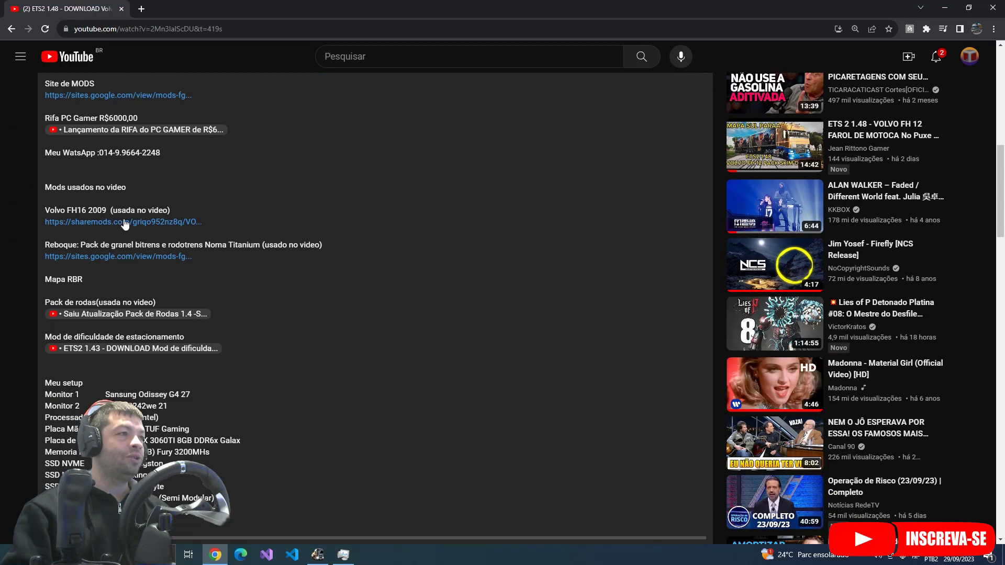
- View the ShareMods download page linked for the Volvo FH16 2009 mod, close it and minimize the browser
{"action": "left_click", "coordinate": [124, 223]}
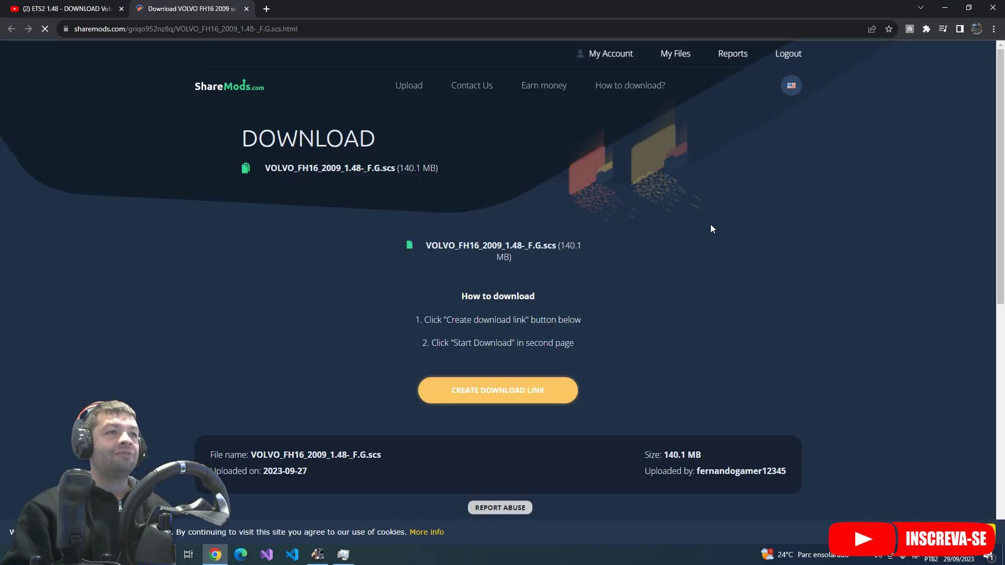
{"action": "scroll", "coordinate": [597, 366], "scroll_direction": "down", "scroll_amount": 5}
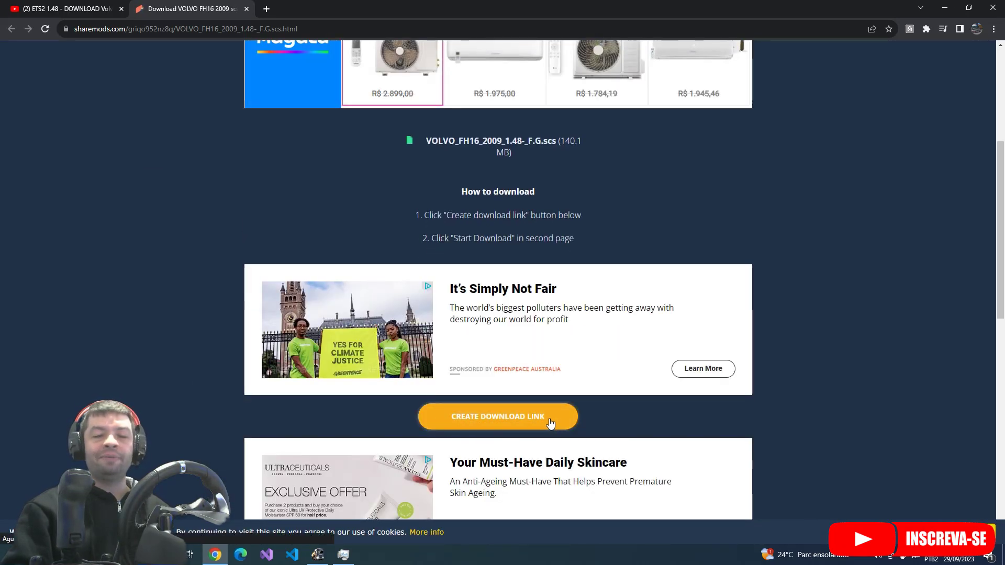
{"action": "left_click", "coordinate": [551, 423]}
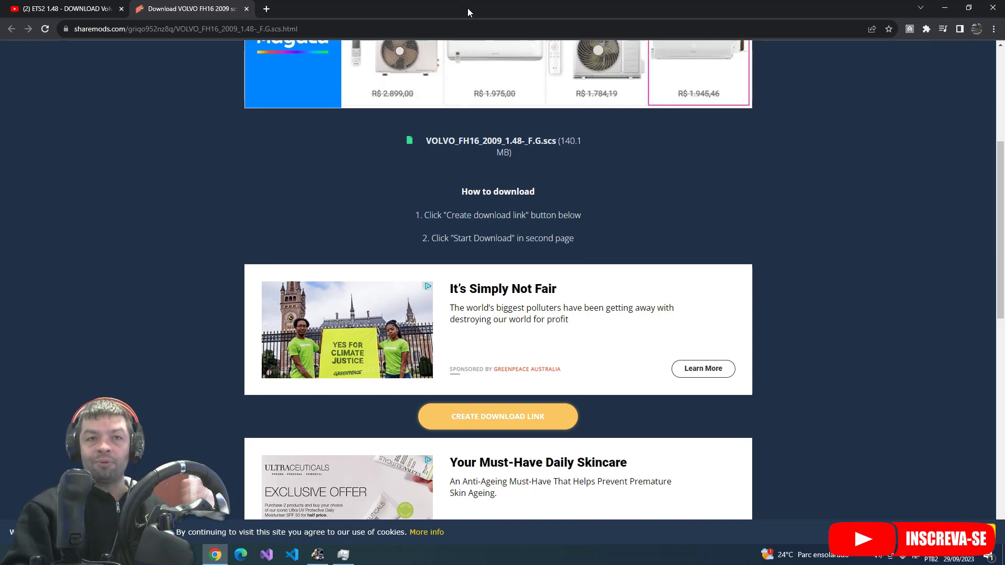
{"action": "left_click", "coordinate": [247, 9]}
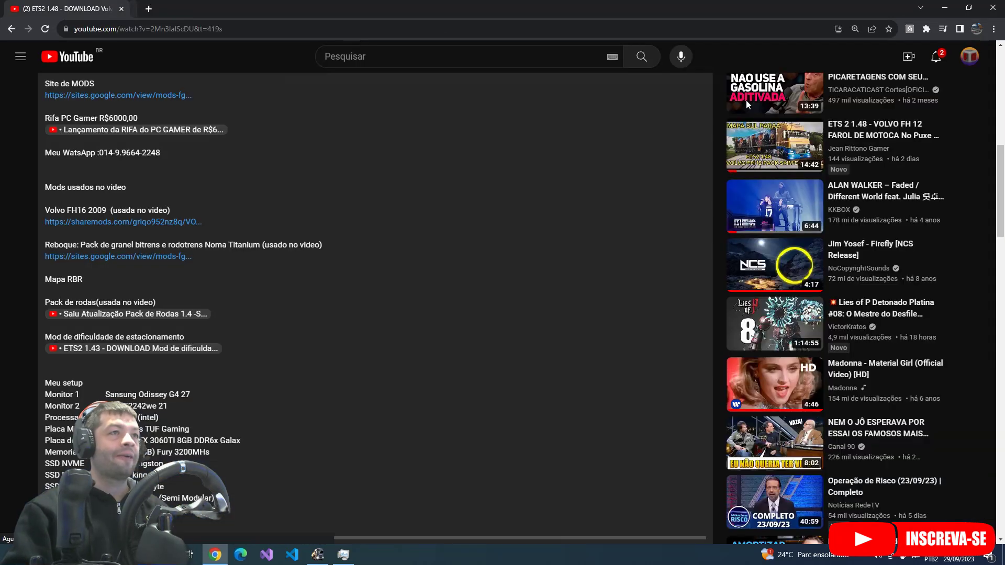
{"action": "left_click", "coordinate": [944, 7]}
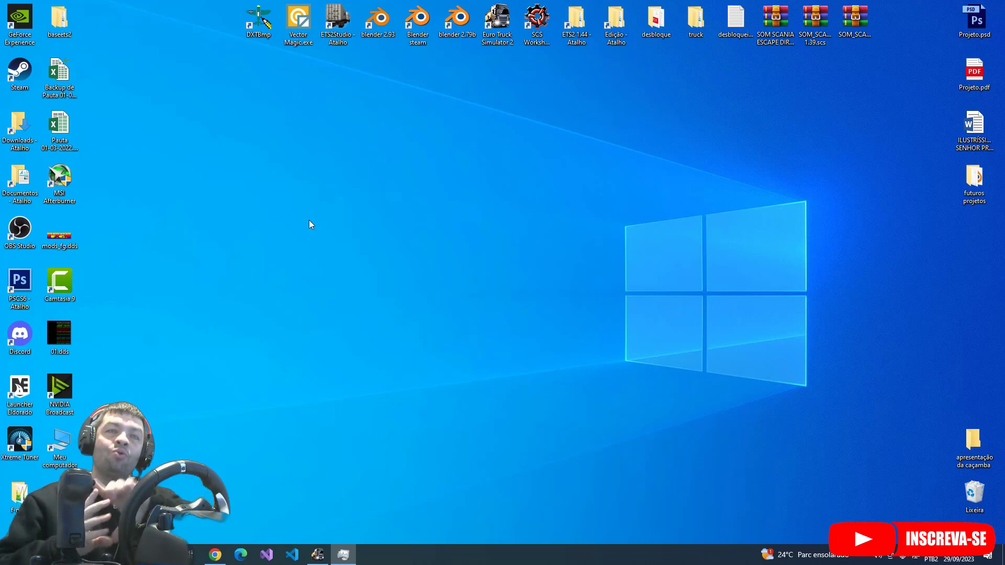
- Open the Downloads folder from the desktop and examine the two Volvo FH16 2009 .scs files and the .zip file
{"action": "double_click", "coordinate": [24, 137]}
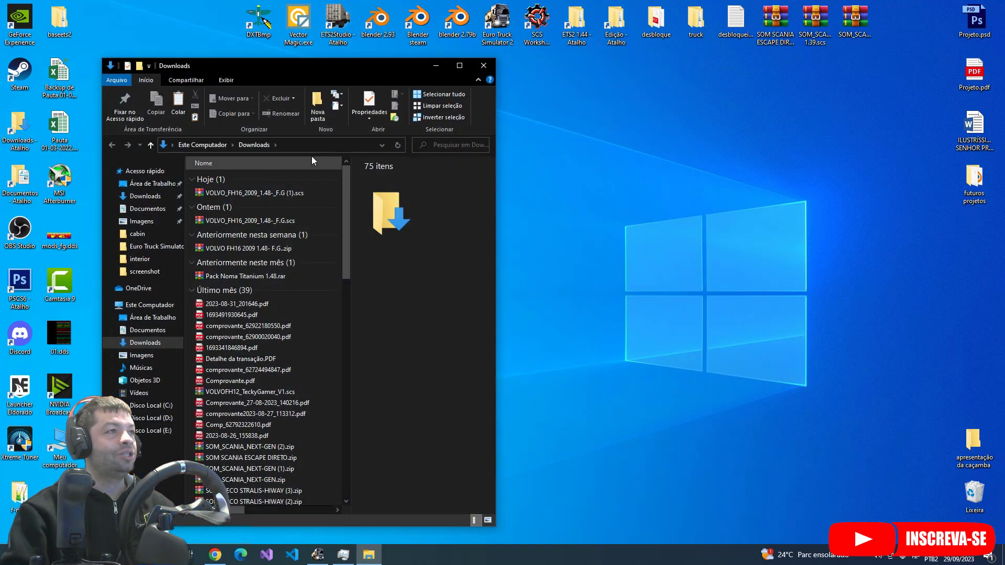
{"action": "left_click_drag", "start_coordinate": [314, 71], "coordinate": [629, 51]}
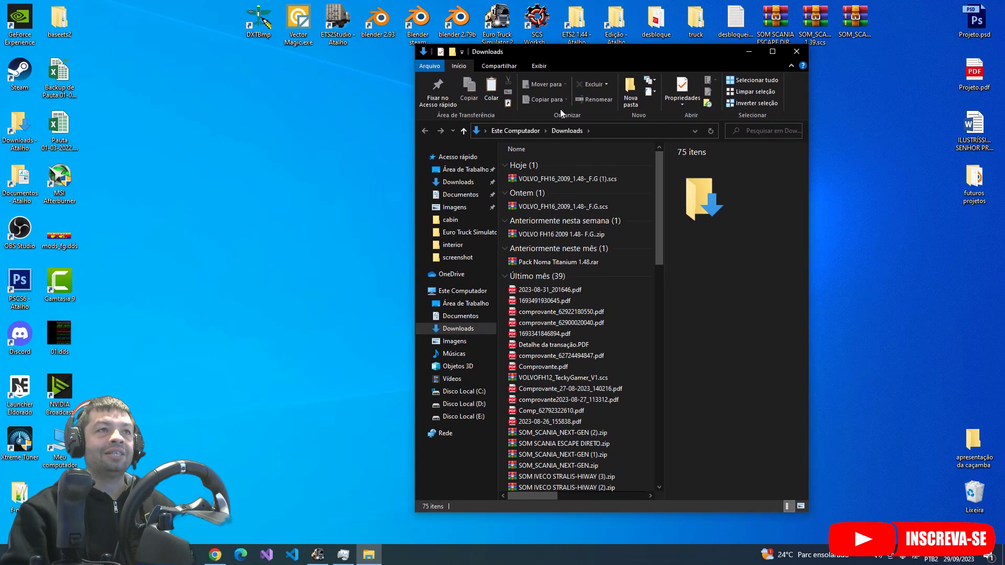
{"action": "left_click", "coordinate": [596, 179]}
{"action": "left_click", "coordinate": [597, 207]}
{"action": "left_click", "coordinate": [595, 234]}
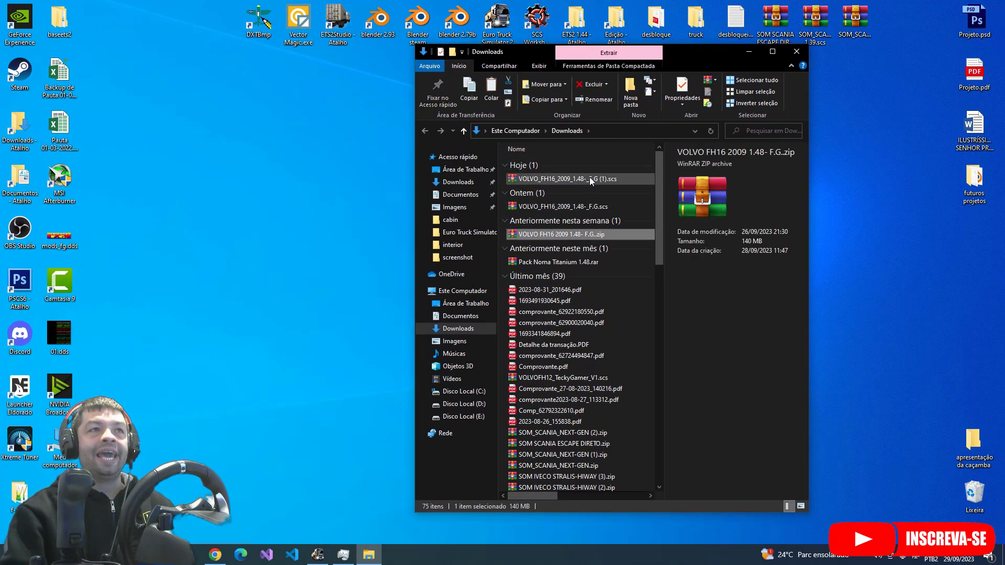
{"action": "left_click", "coordinate": [596, 180]}
{"action": "left_click", "coordinate": [596, 207]}
{"action": "left_click", "coordinate": [595, 235]}
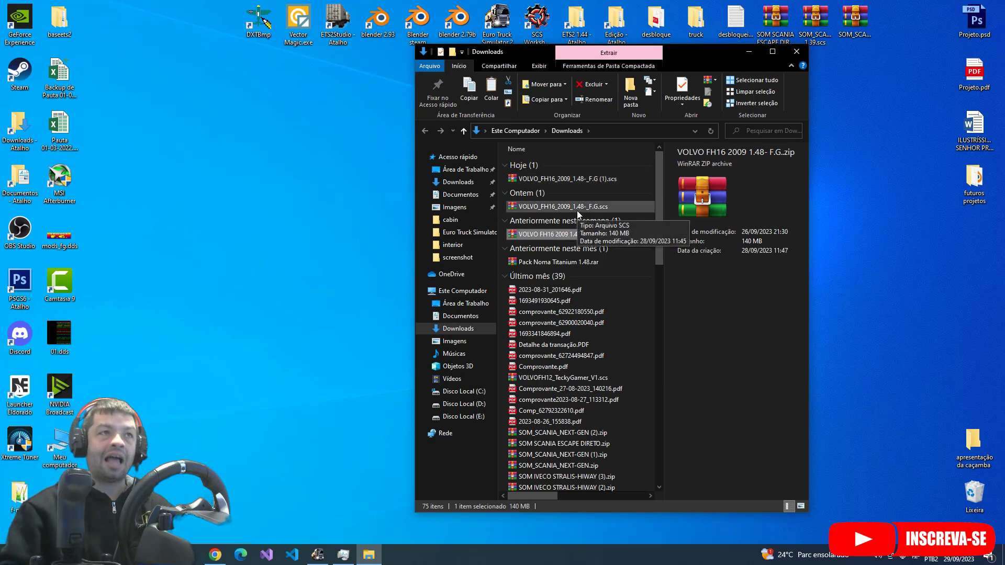
- Try to open VOLVO_FH16_2009_1.48-_F.G (1).scs in WinRAR and dismiss the dialogs
{"action": "double_click", "coordinate": [570, 179]}
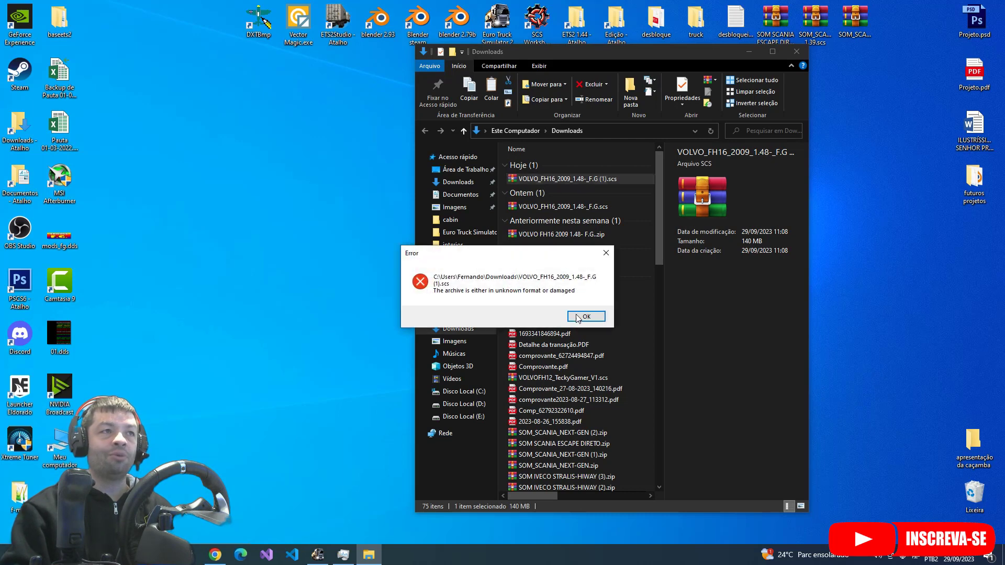
{"action": "left_click", "coordinate": [585, 317]}
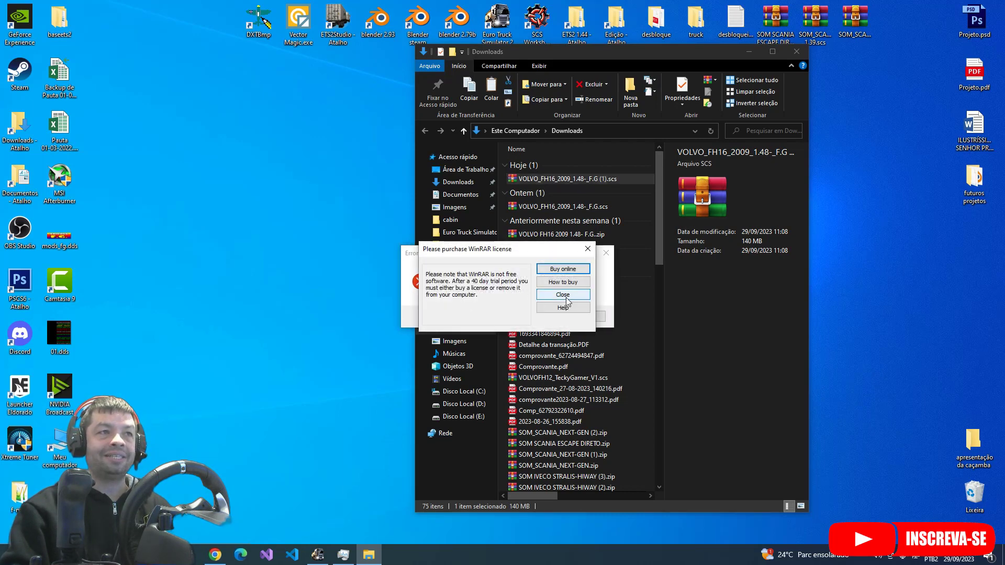
{"action": "left_click", "coordinate": [587, 304]}
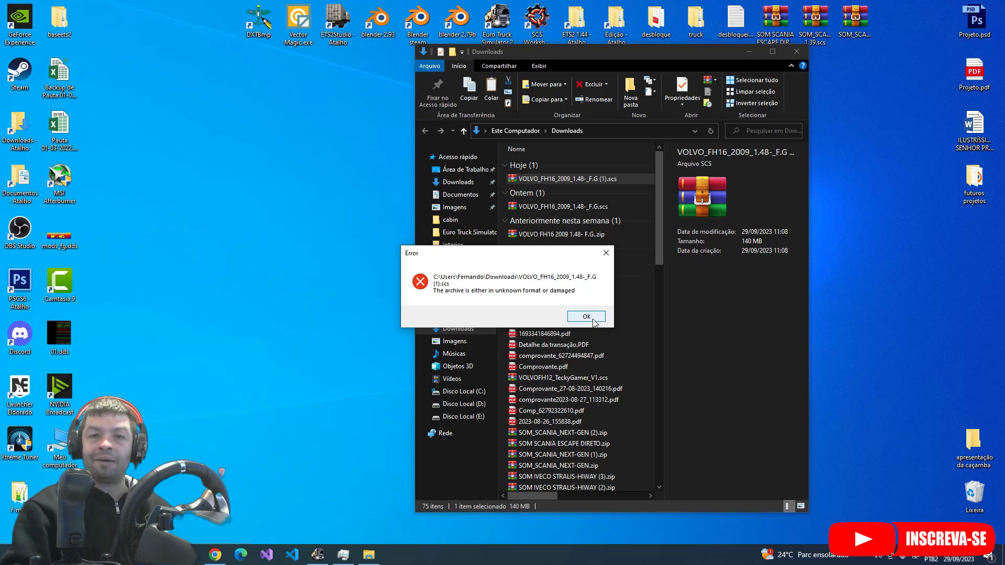
{"action": "left_click", "coordinate": [587, 317]}
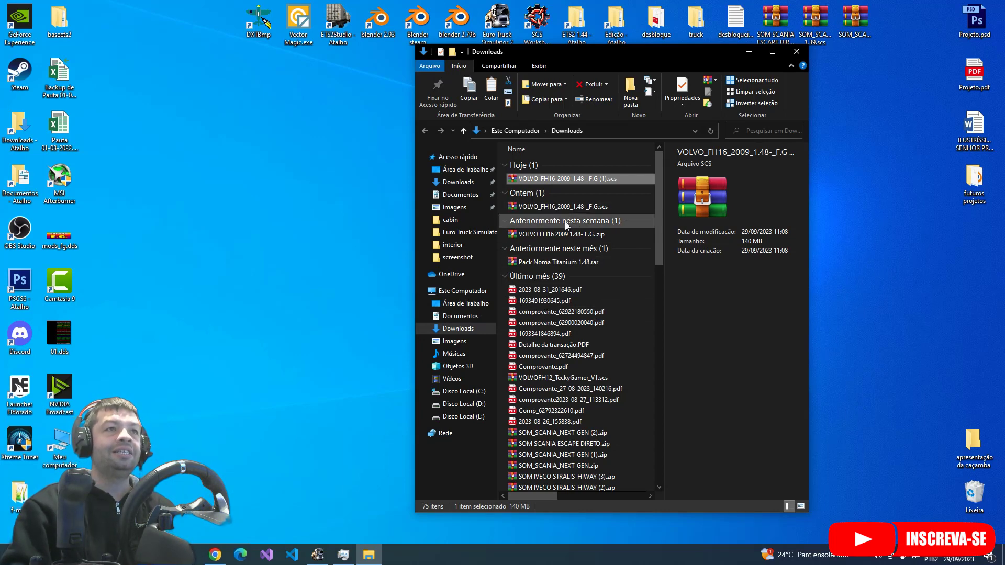
- Open VOLVO FH16 2009 1.48- F.G..zip in WinRAR, examine its top-level folders, and close the archive
{"action": "double_click", "coordinate": [574, 235]}
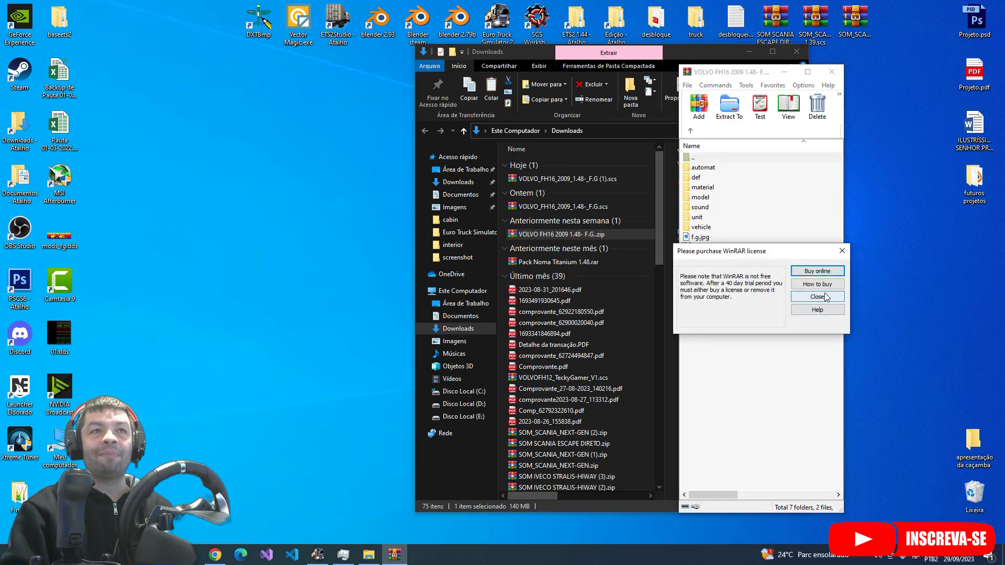
{"action": "left_click", "coordinate": [816, 295]}
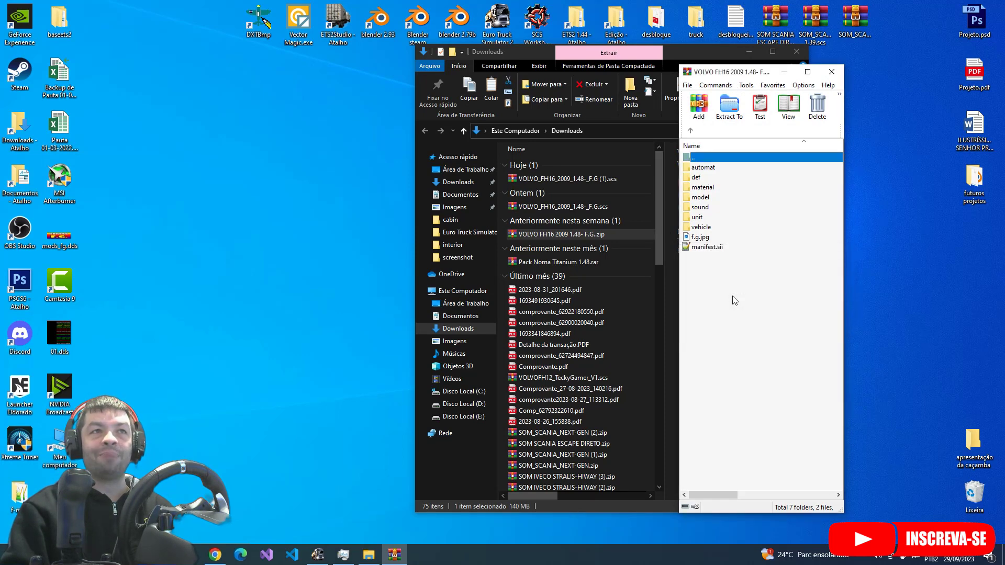
{"action": "left_click", "coordinate": [697, 178]}
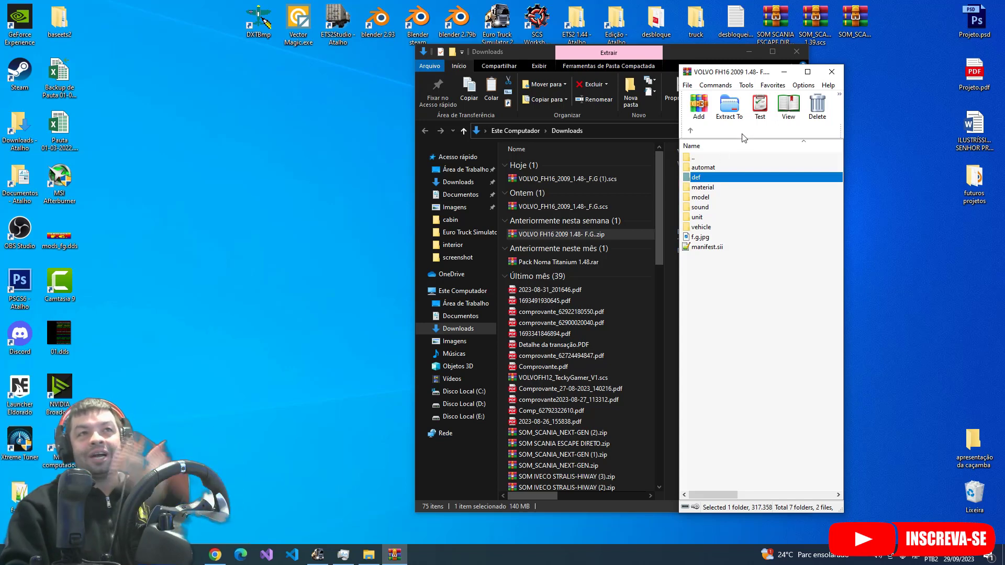
{"action": "left_click", "coordinate": [832, 73]}
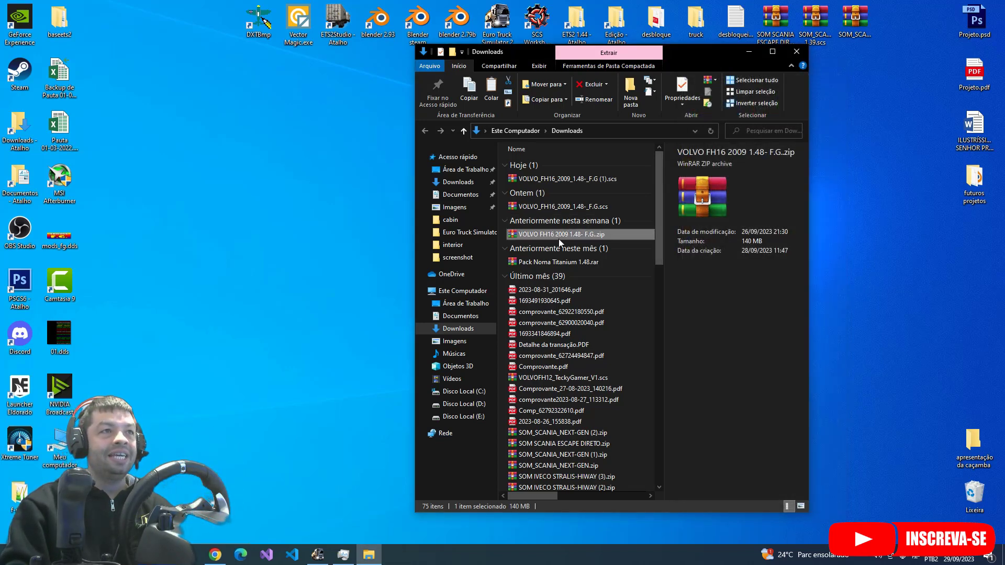
- Open Pack Noma Titanium 1.48.rar in WinRAR and enter its Pack Noma Titanium 1.48 folder
{"action": "double_click", "coordinate": [569, 264]}
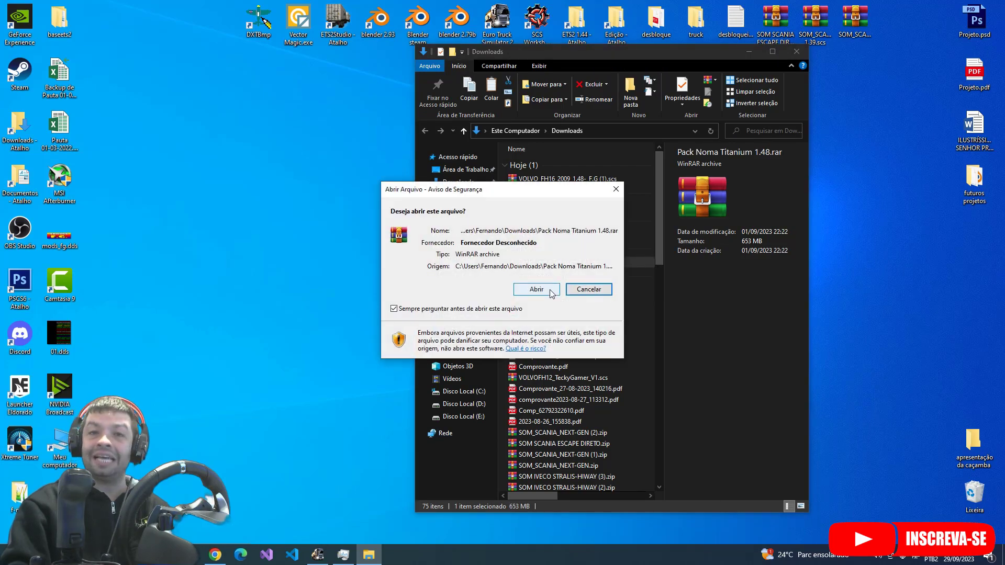
{"action": "left_click", "coordinate": [549, 290]}
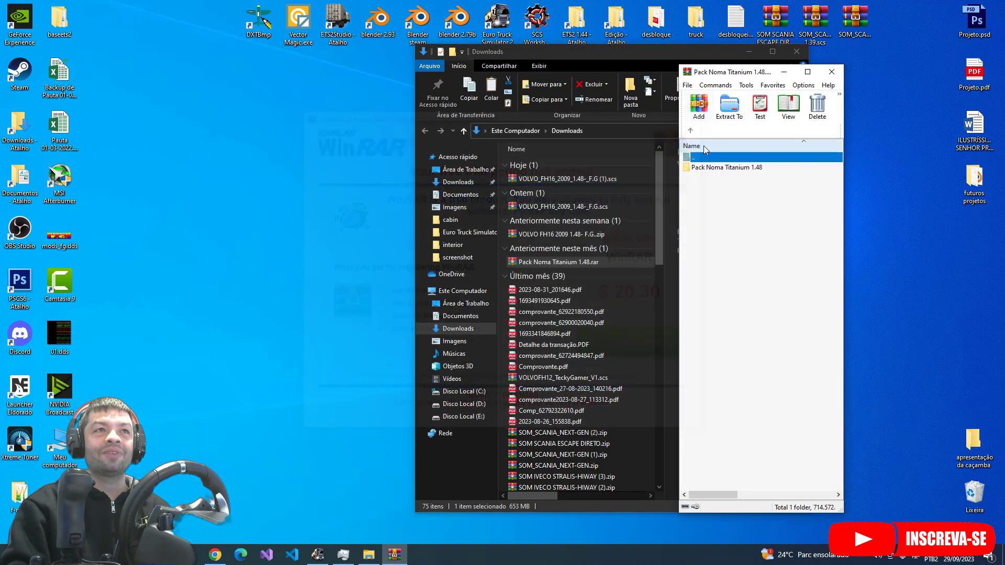
{"action": "double_click", "coordinate": [712, 168]}
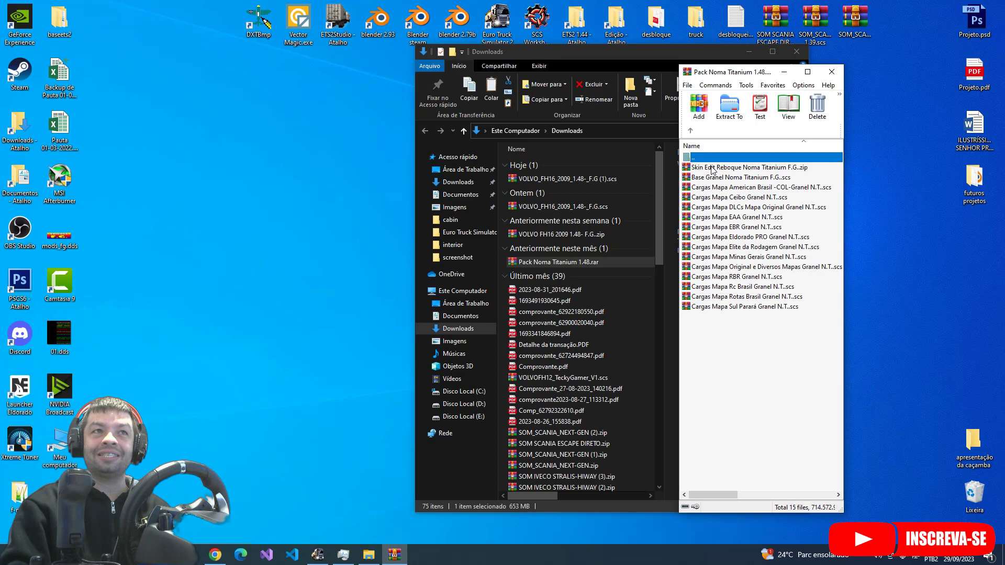
{"action": "left_click", "coordinate": [690, 131]}
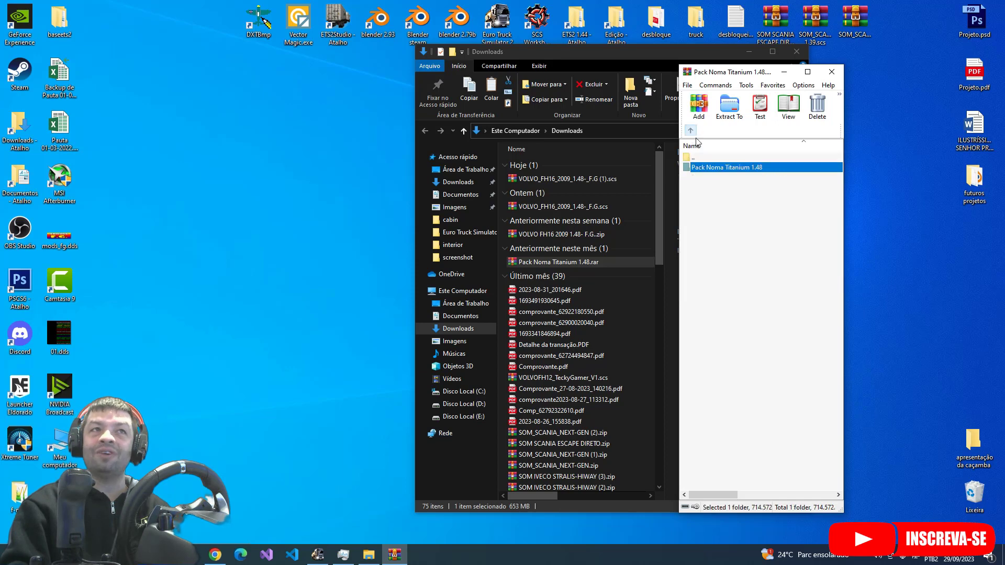
{"action": "double_click", "coordinate": [717, 167]}
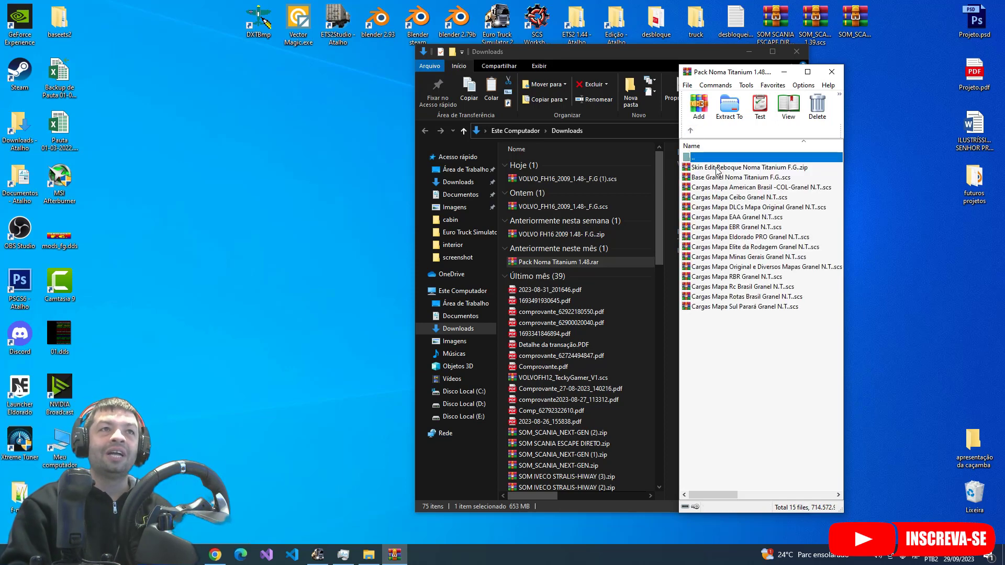
{"action": "left_click", "coordinate": [717, 178]}
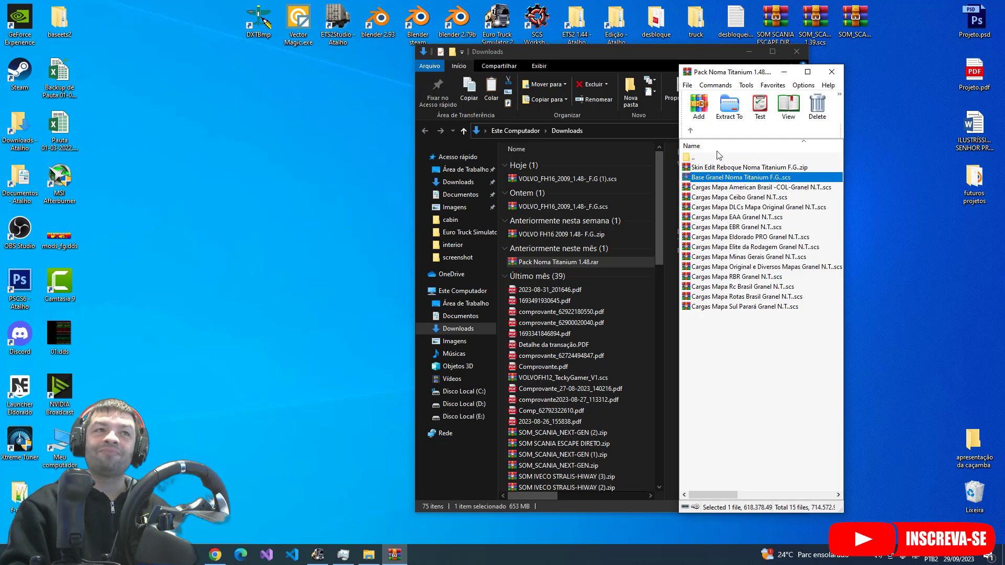
{"action": "key", "text": "ctrl+a"}
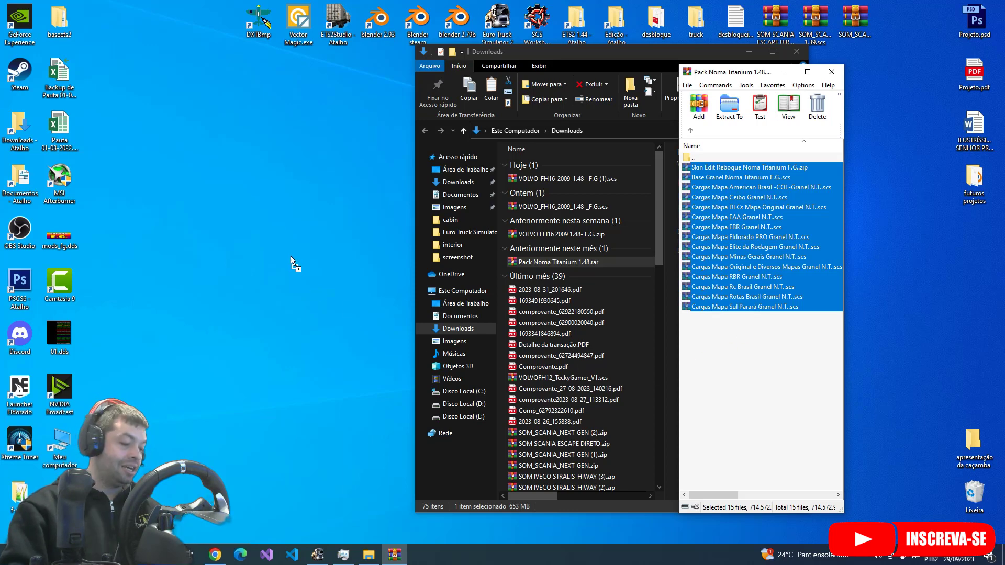
{"action": "left_click", "coordinate": [740, 197]}
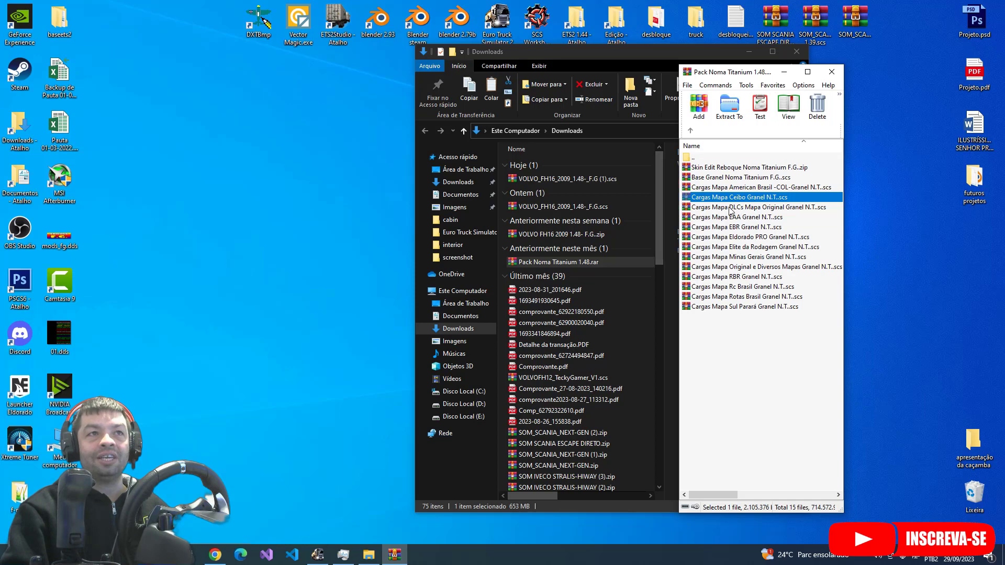
{"action": "left_click", "coordinate": [730, 208]}
- Extract the Cargas Mapa EAA Granel and Cargas Mapa Eldorado PRO Granel .scs files from the archive to the desktop
{"action": "left_click", "coordinate": [746, 218]}
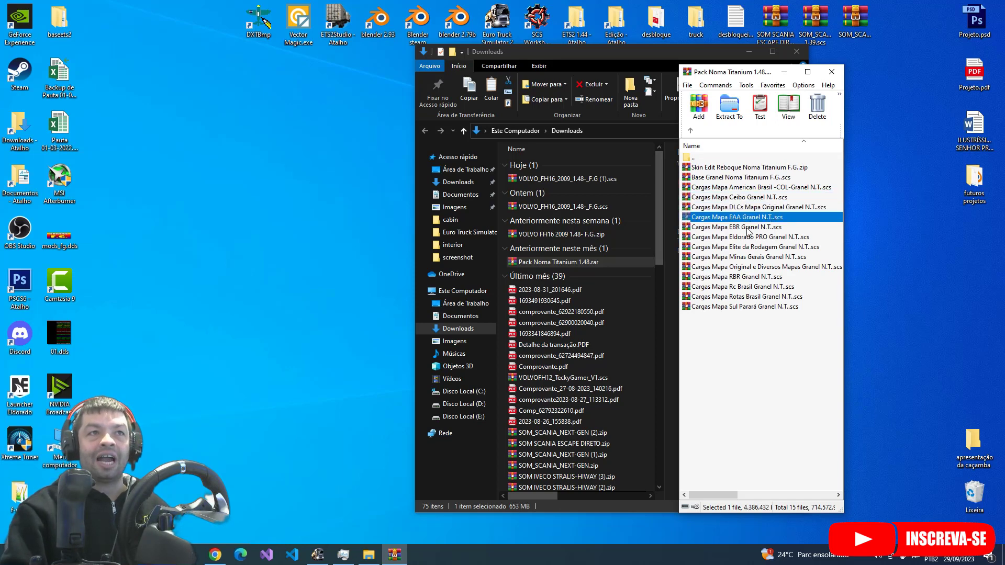
{"action": "left_click", "coordinate": [738, 237], "text": "ctrl"}
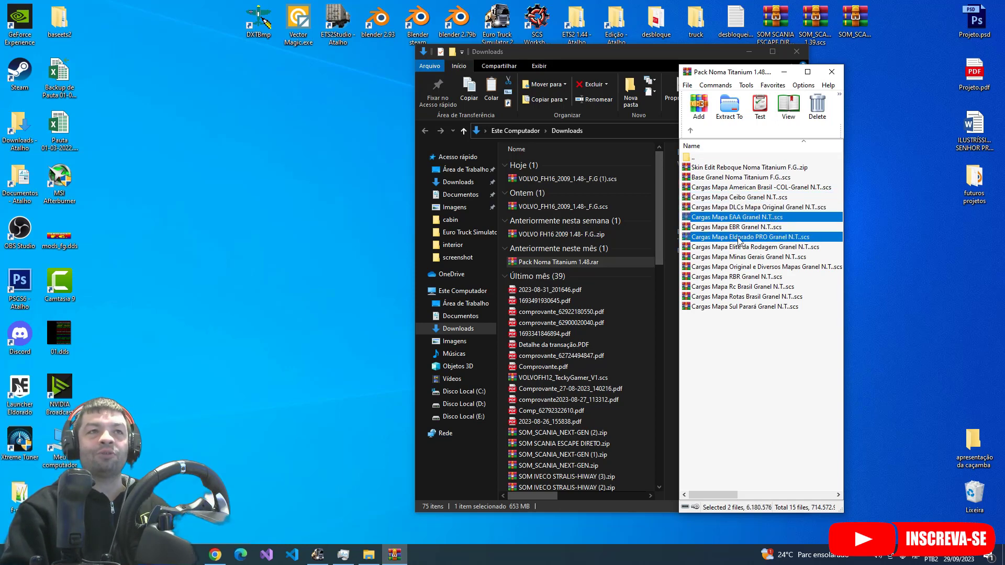
{"action": "left_click_drag", "start_coordinate": [310, 255], "coordinate": [308, 253]}
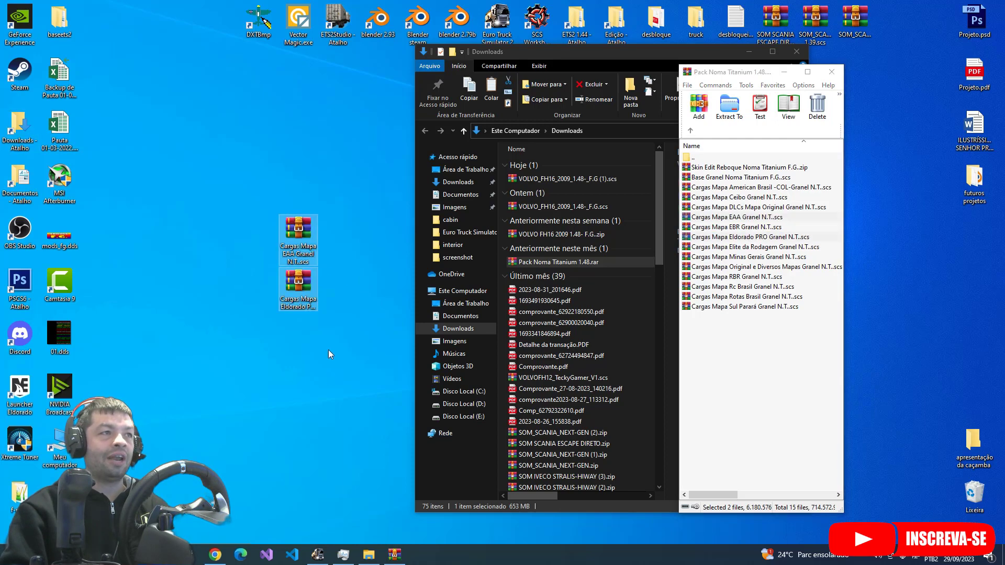
- Try to open the desktop copy of the Cargas Mapa Eldorado PRO Granel .scs file in WinRAR and dismiss the dialogs
{"action": "double_click", "coordinate": [303, 285]}
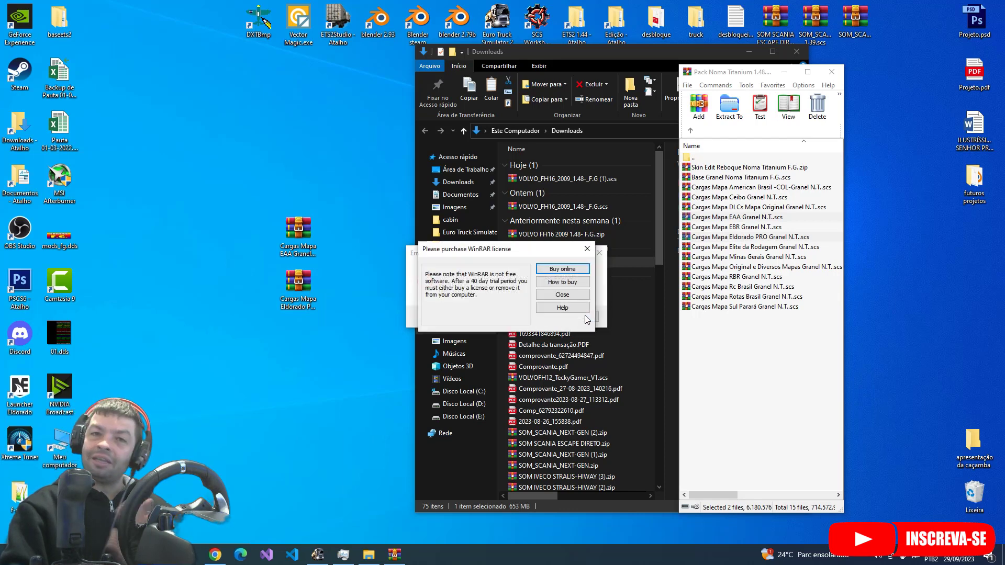
{"action": "left_click", "coordinate": [562, 295]}
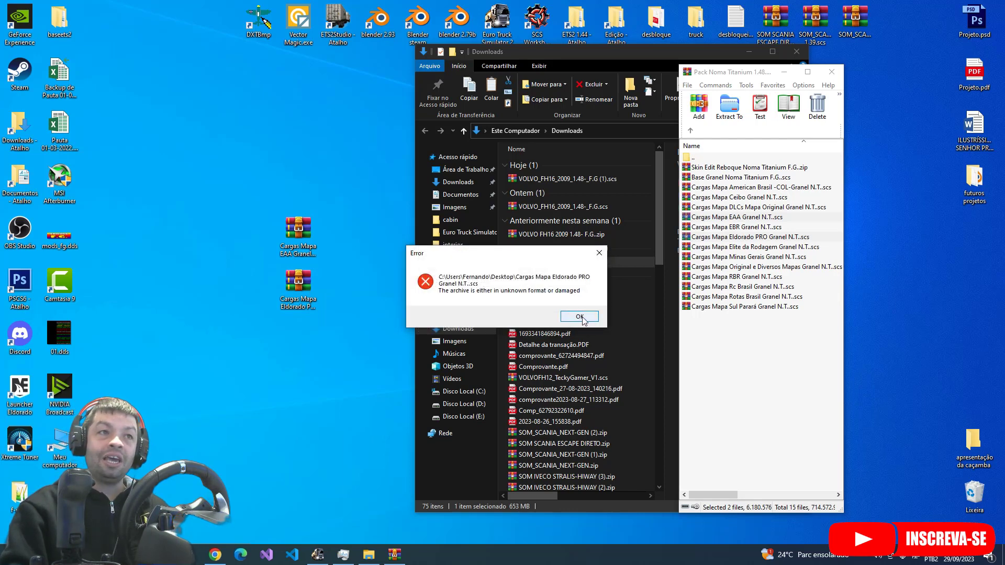
{"action": "left_click", "coordinate": [579, 317]}
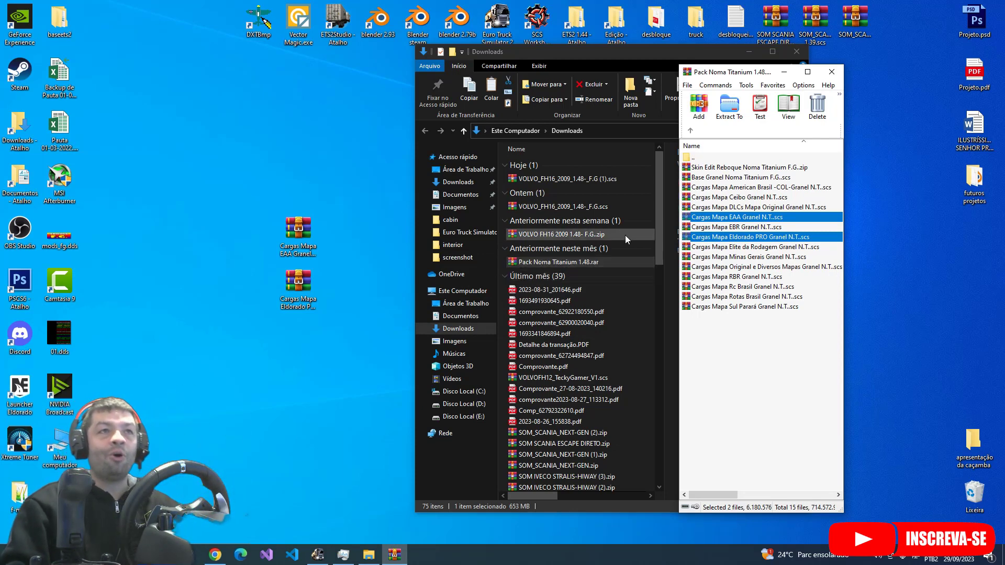
- Reopen VOLVO FH16 2009 1.48- F.G..zip in WinRAR, examine its def folder entry among the top-level items, and close the archive
{"action": "double_click", "coordinate": [550, 234]}
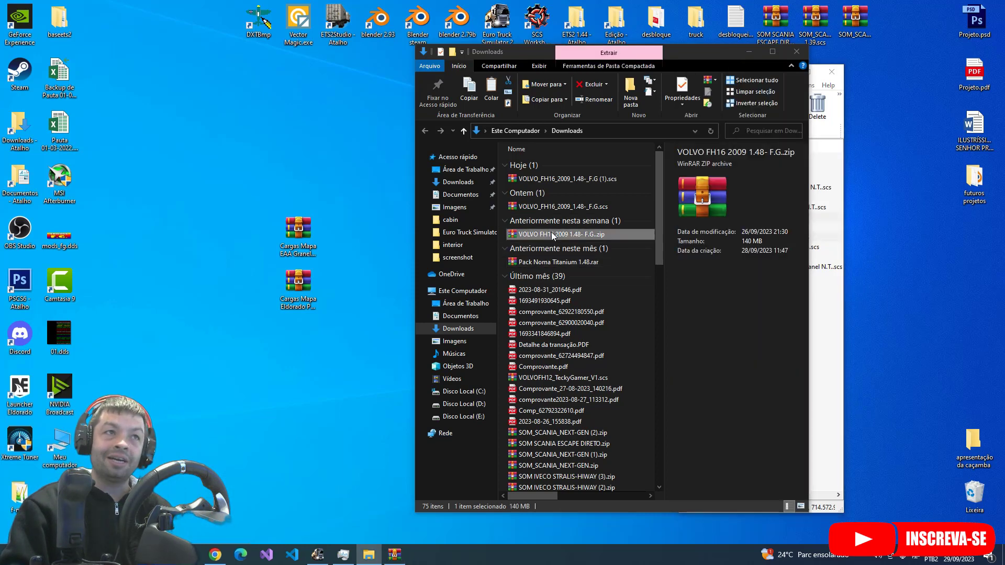
{"action": "left_click", "coordinate": [699, 178]}
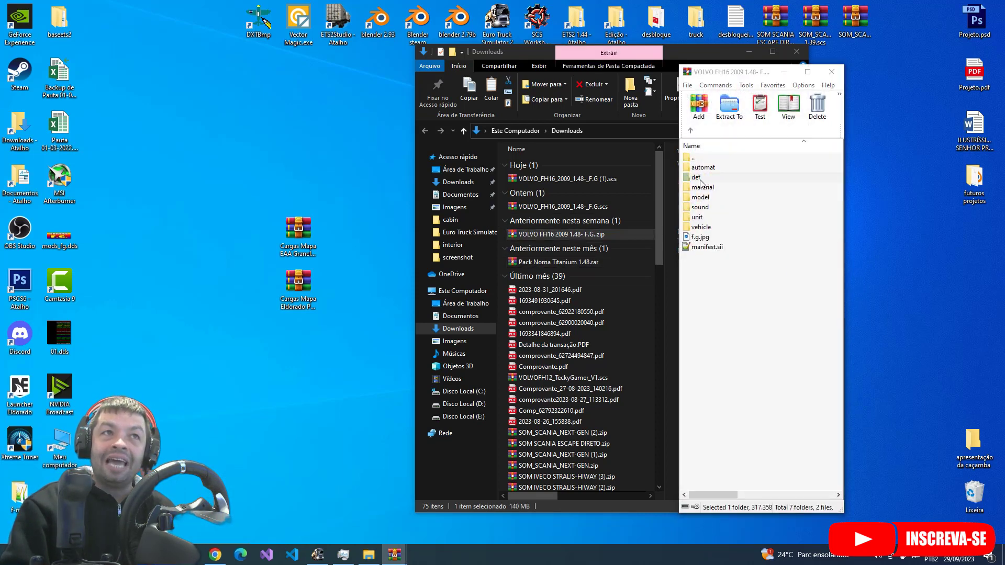
{"action": "left_click", "coordinate": [817, 297]}
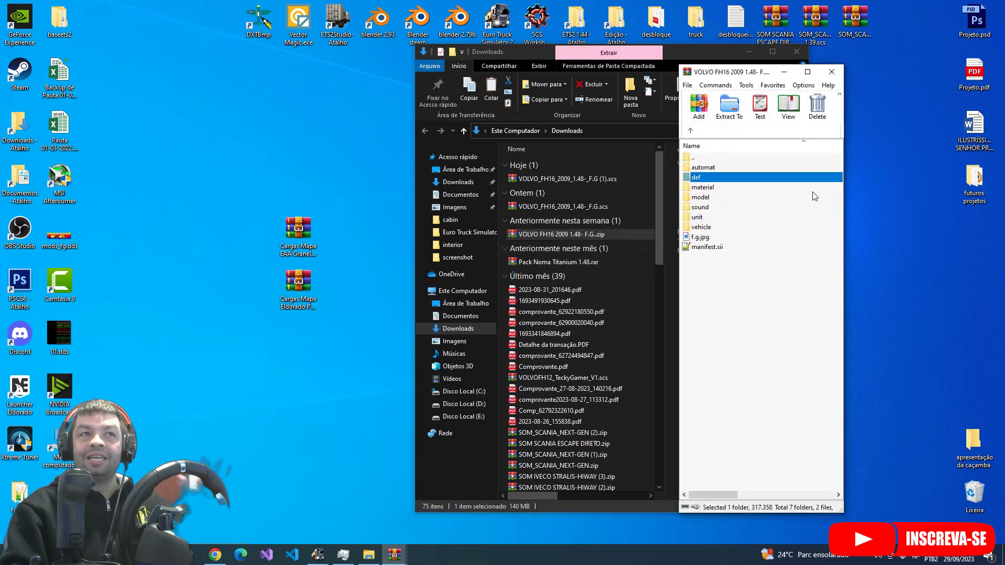
{"action": "left_click", "coordinate": [830, 74]}
- Close the Pack Noma Titanium archive window and delete the two extracted Cargas Mapa .scs files from the desktop
{"action": "left_click_drag", "start_coordinate": [239, 365], "coordinate": [336, 190]}
{"action": "left_click", "coordinate": [309, 231]}
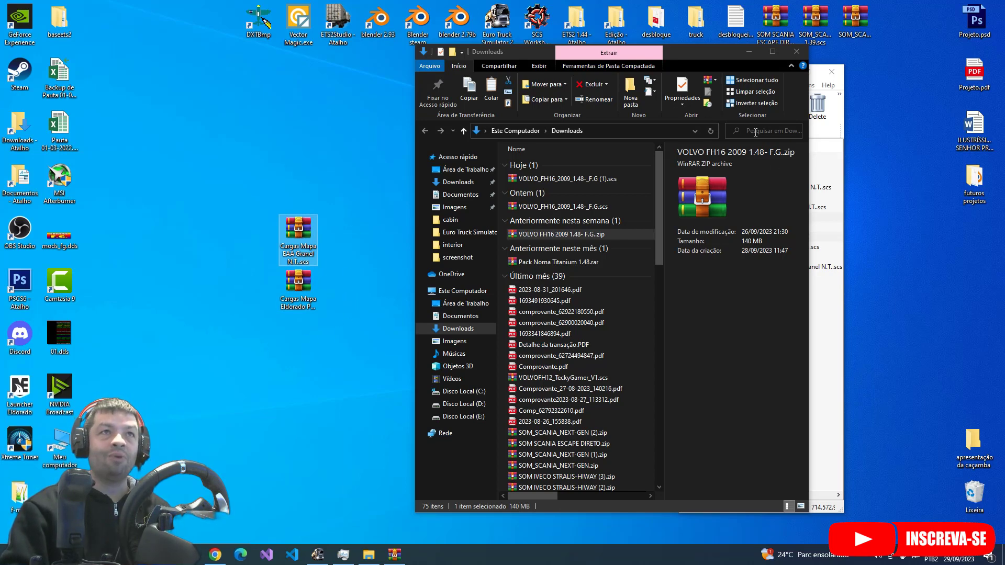
{"action": "left_click", "coordinate": [836, 122]}
{"action": "left_click", "coordinate": [832, 72]}
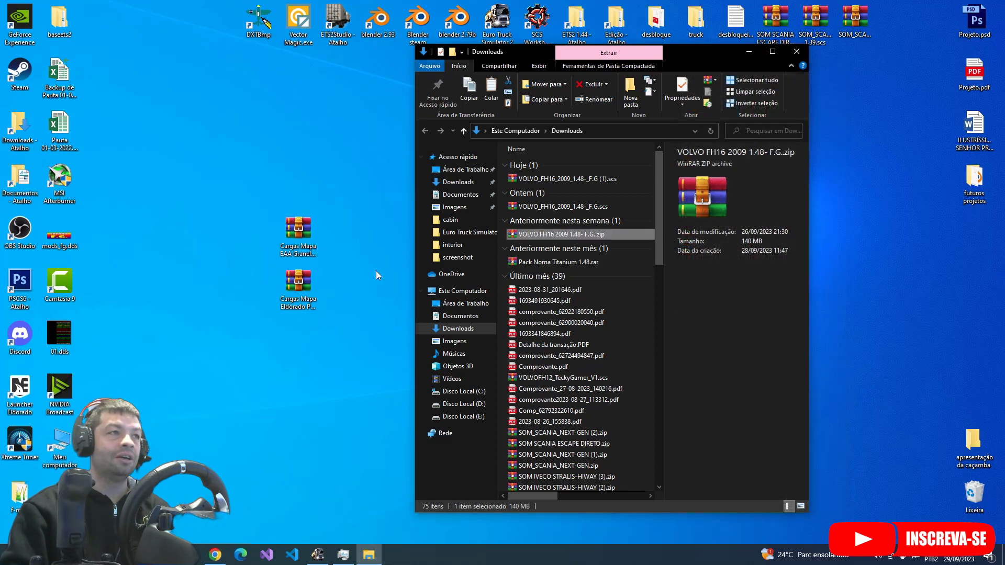
{"action": "left_click_drag", "start_coordinate": [265, 313], "coordinate": [358, 132]}
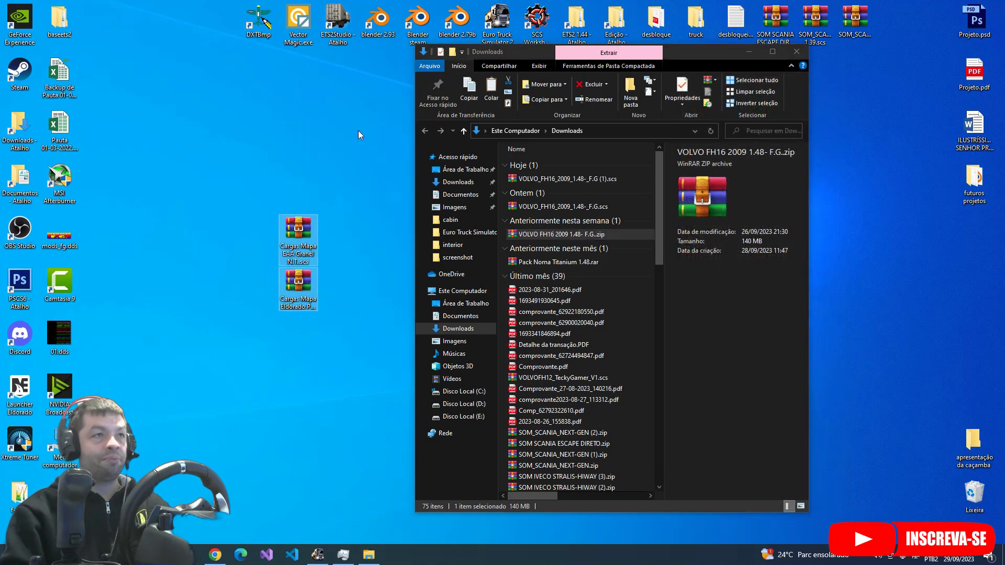
{"action": "key", "text": "Delete"}
- Move the Downloads window aside, try to open VOLVO_FH16_2009_1.48-_F.G (1).scs in WinRAR, and dismiss the dialog
{"action": "left_click_drag", "start_coordinate": [712, 49], "coordinate": [826, 58]}
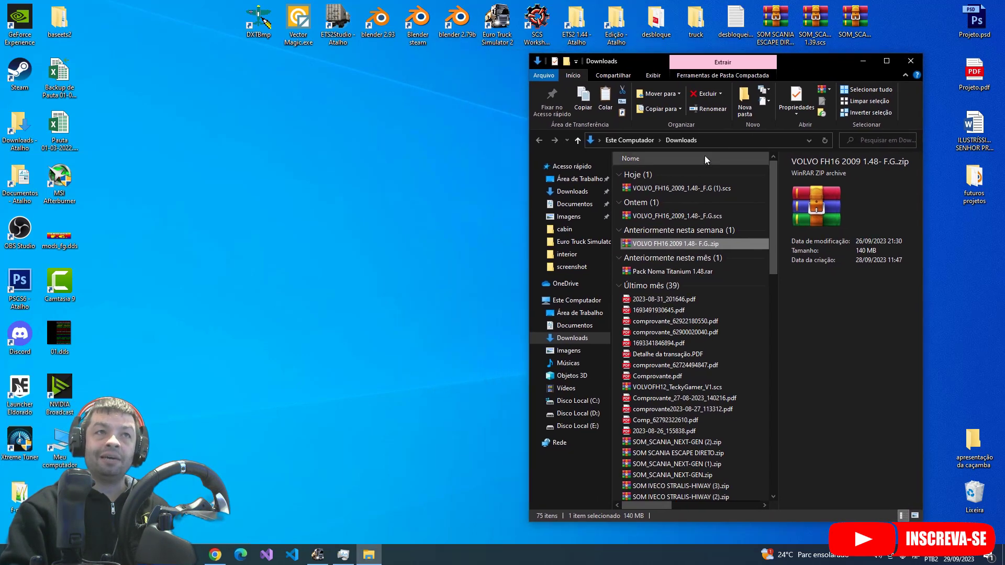
{"action": "double_click", "coordinate": [686, 190]}
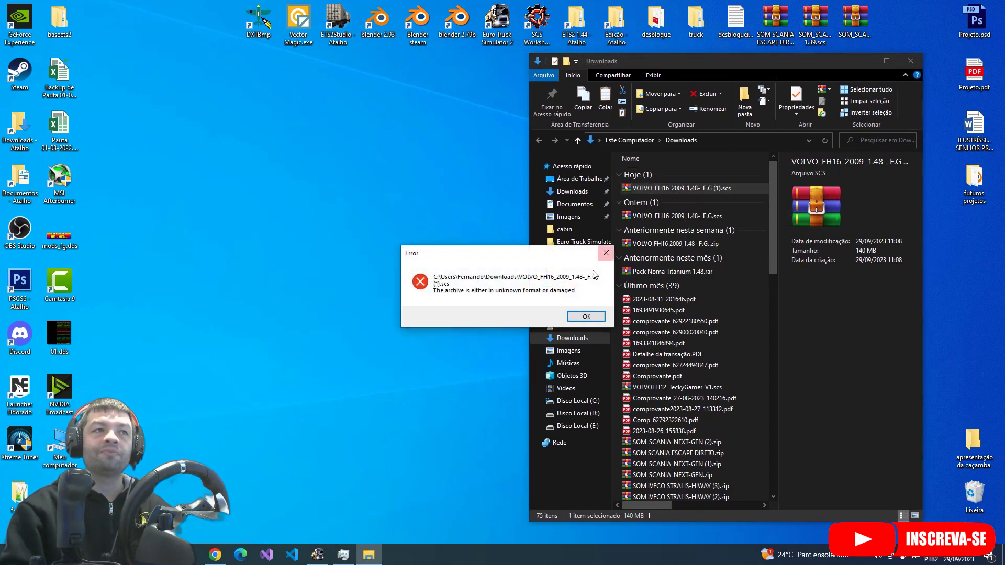
{"action": "left_click", "coordinate": [586, 317]}
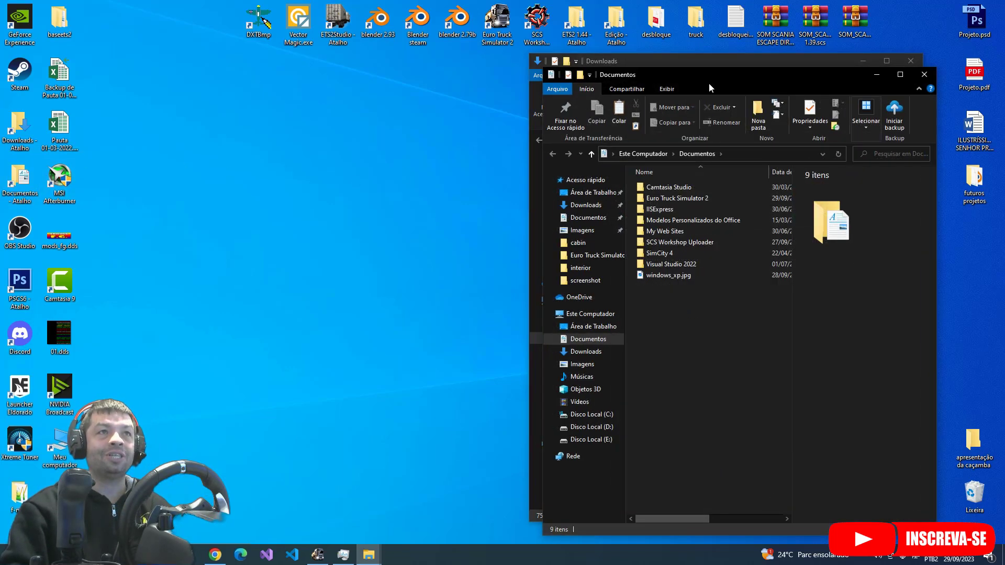
- Open the Documents folder in a window beside Downloads and enter its Euro Truck Simulator 2 folder
{"action": "left_click", "coordinate": [934, 79]}
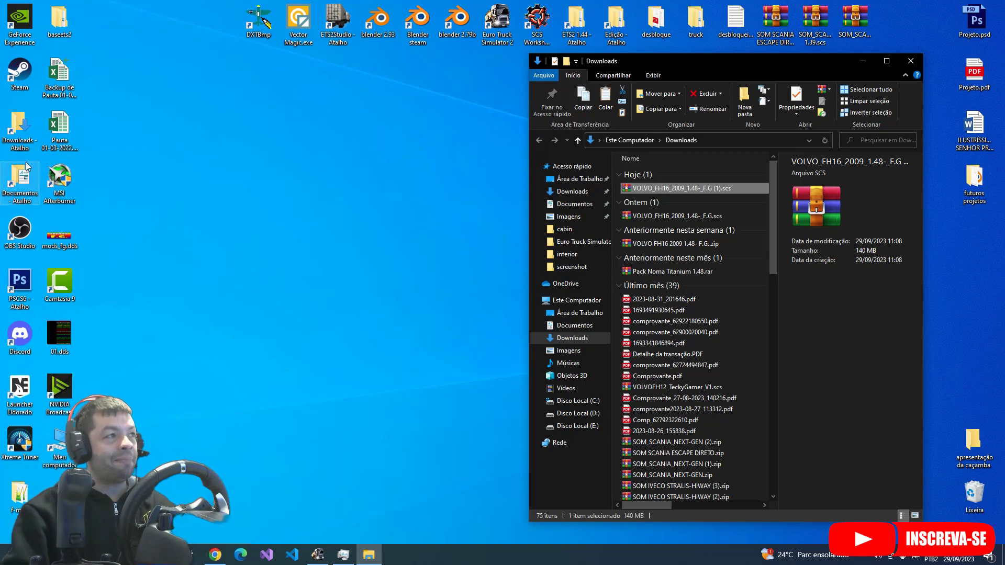
{"action": "left_click", "coordinate": [21, 181]}
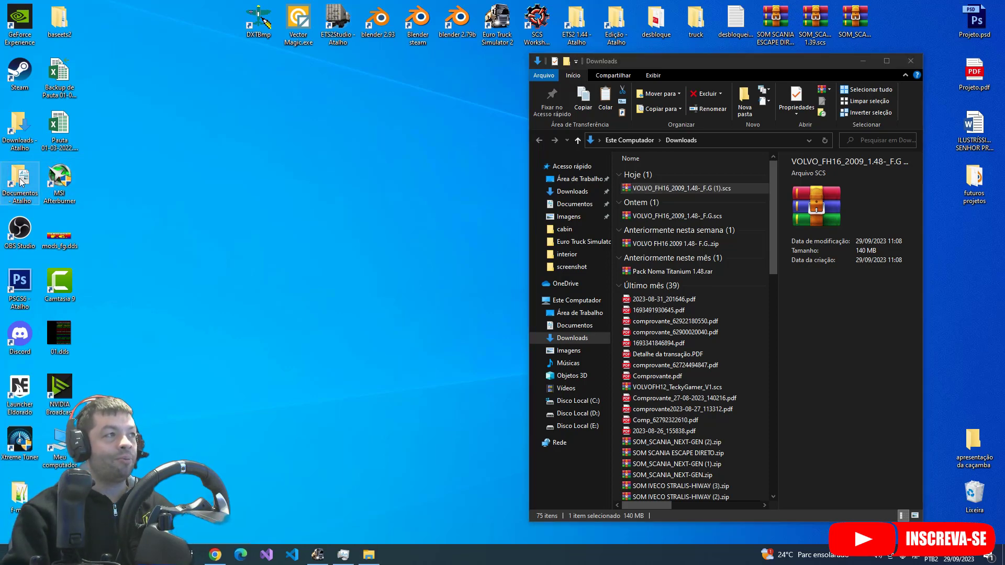
{"action": "double_click", "coordinate": [22, 181]}
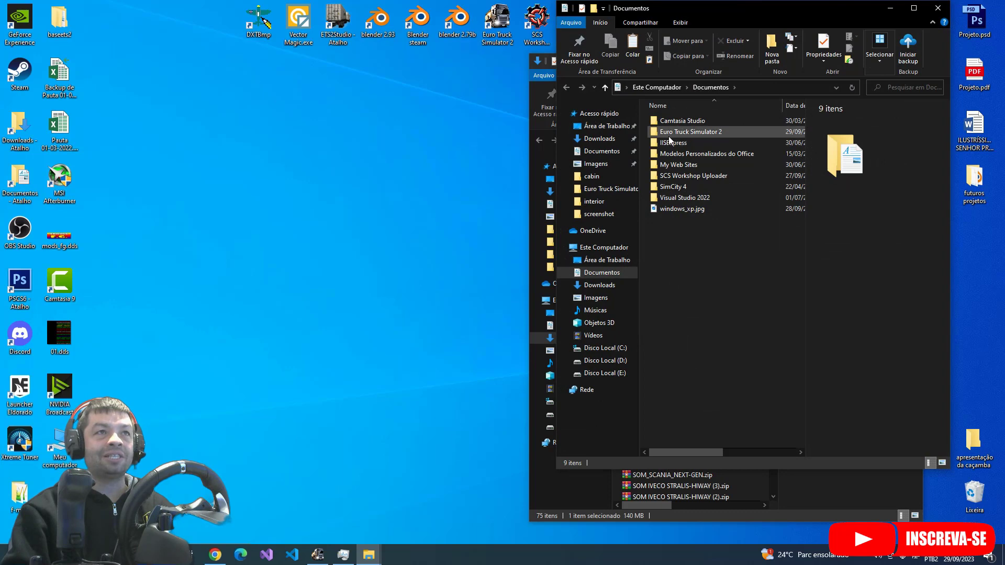
{"action": "left_click_drag", "start_coordinate": [762, 9], "coordinate": [344, 39]}
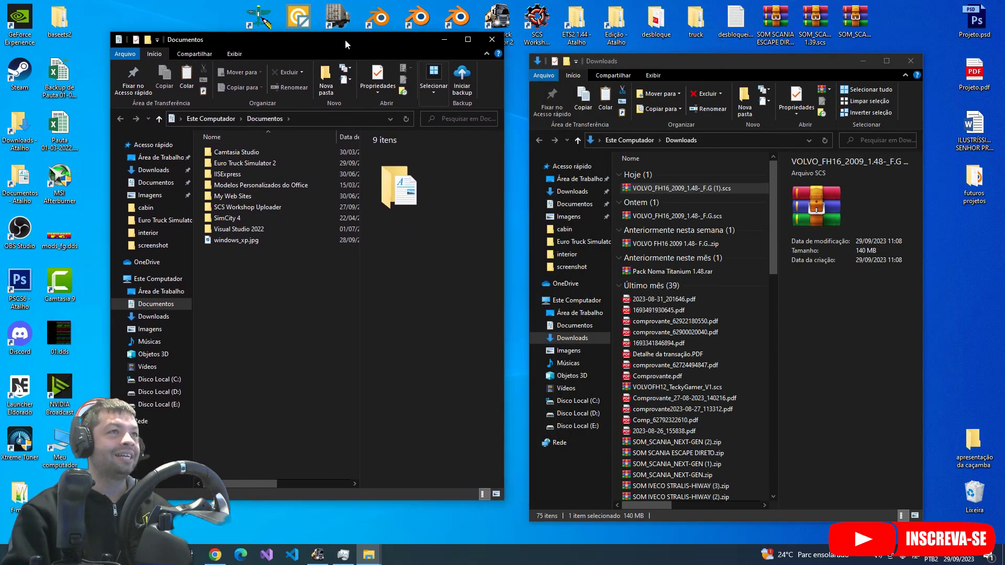
{"action": "double_click", "coordinate": [242, 164]}
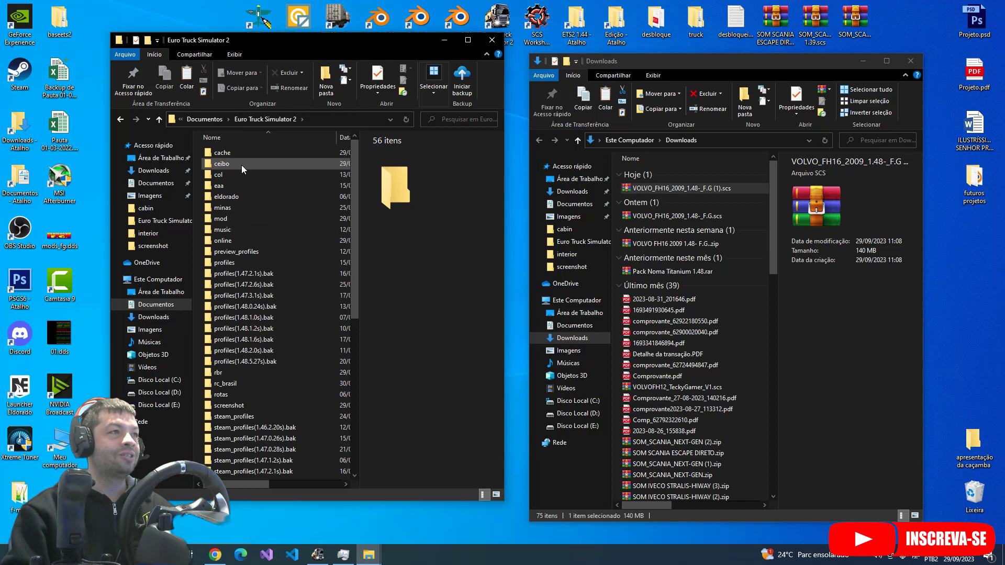
- Delete the existing mod folder inside Euro Truck Simulator 2 and create a new folder named mod in its place
{"action": "left_click", "coordinate": [242, 219]}
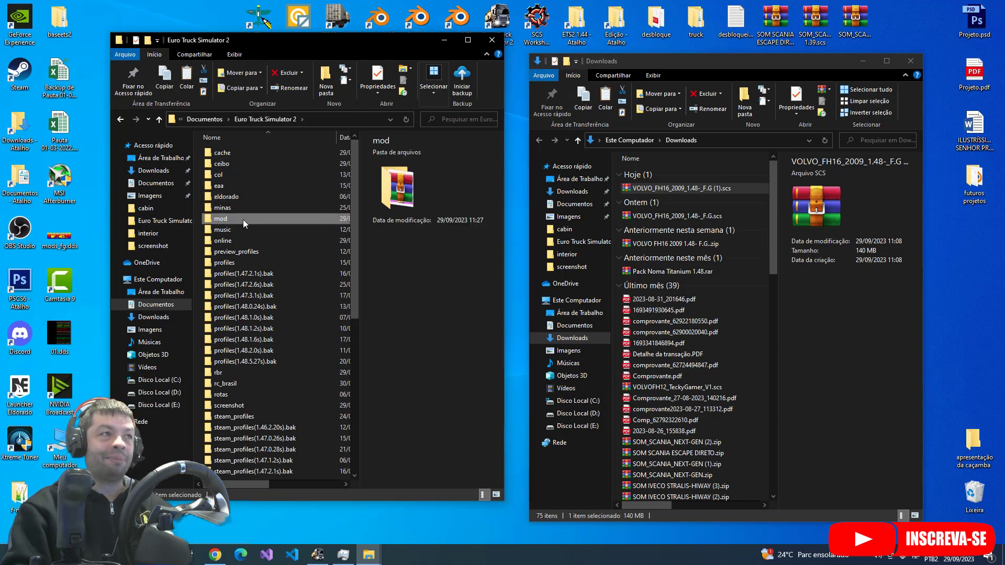
{"action": "key", "text": "Delete"}
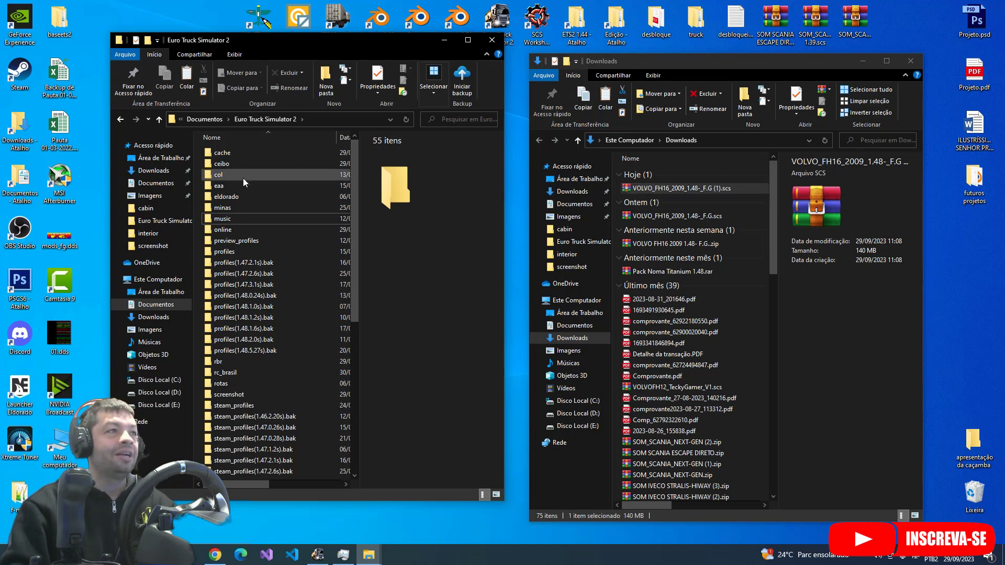
{"action": "right_click", "coordinate": [197, 164]}
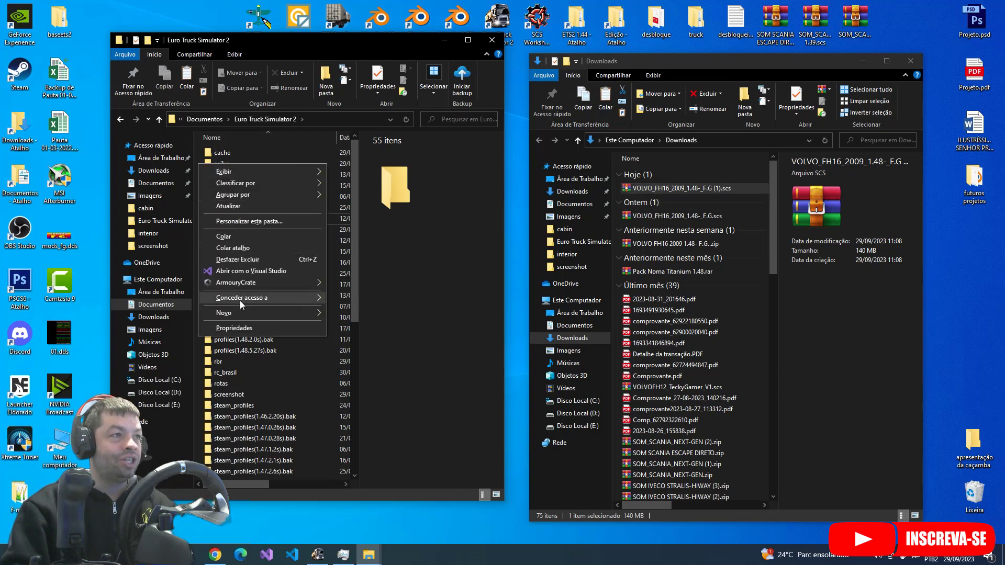
{"action": "mouse_move", "coordinate": [257, 313]}
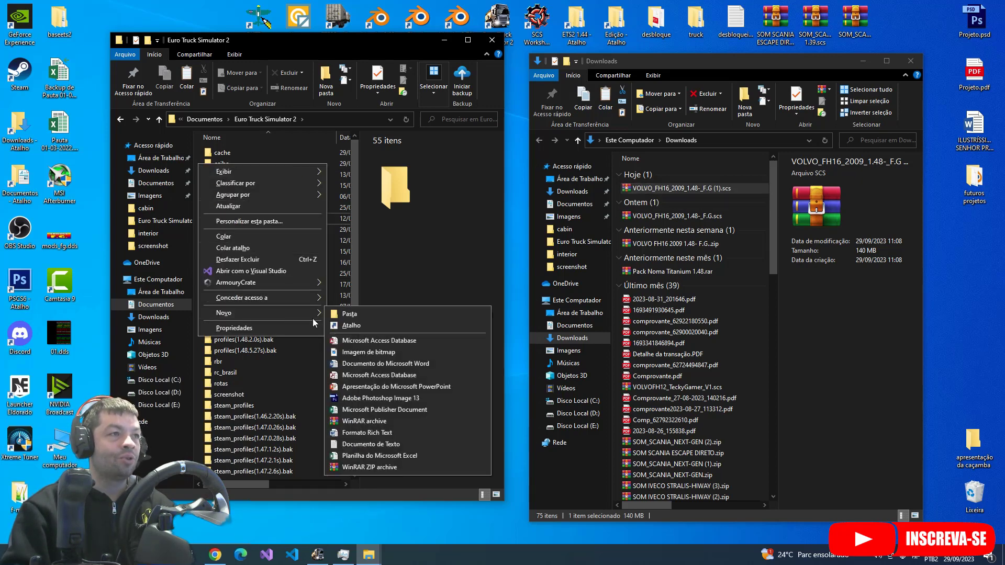
{"action": "left_click", "coordinate": [349, 315]}
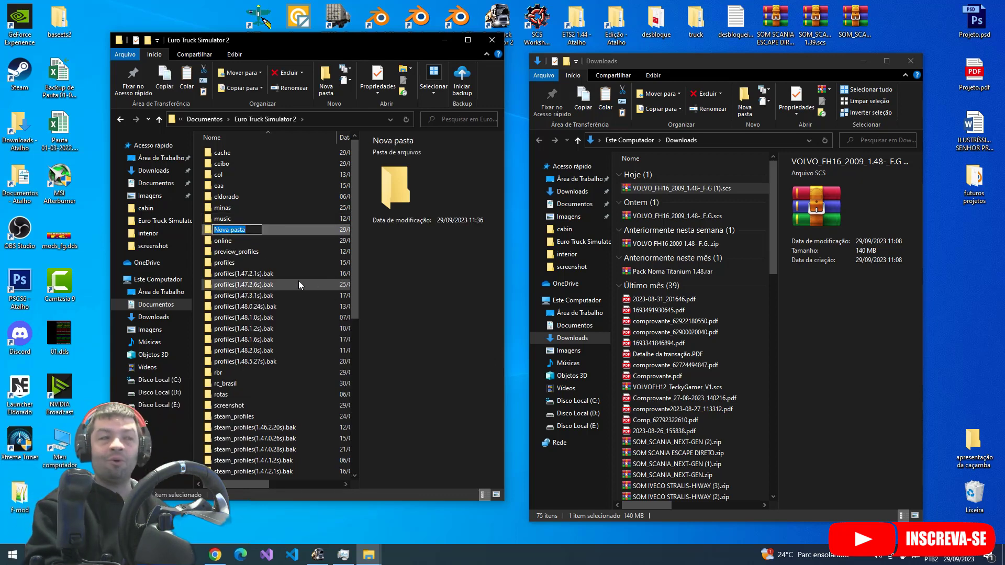
{"action": "type", "text": "mod"}
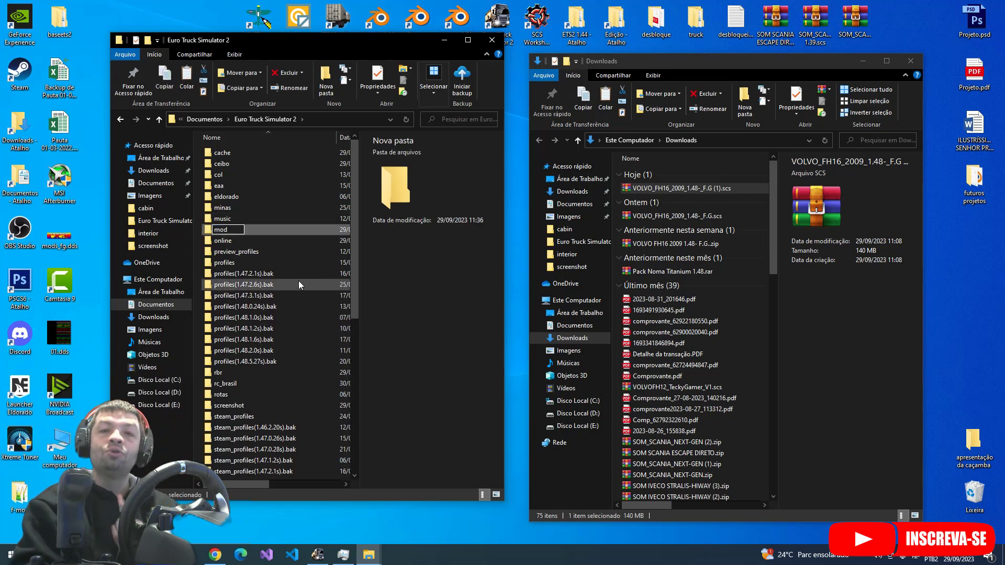
{"action": "key", "text": "Return"}
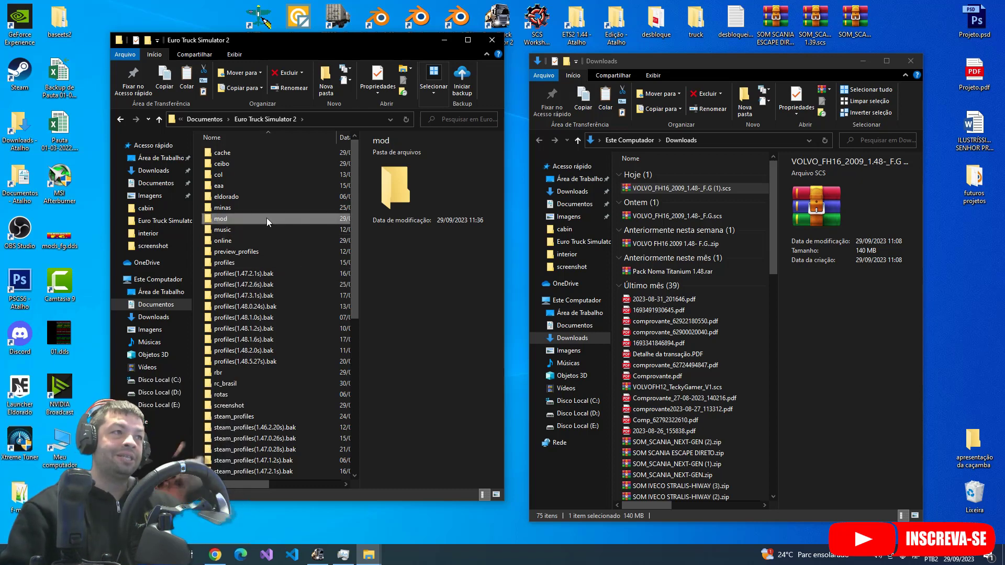
- Copy VOLVO_FH16_2009_1.48-_F.G (1).scs from Downloads into the new mod folder
{"action": "double_click", "coordinate": [245, 219]}
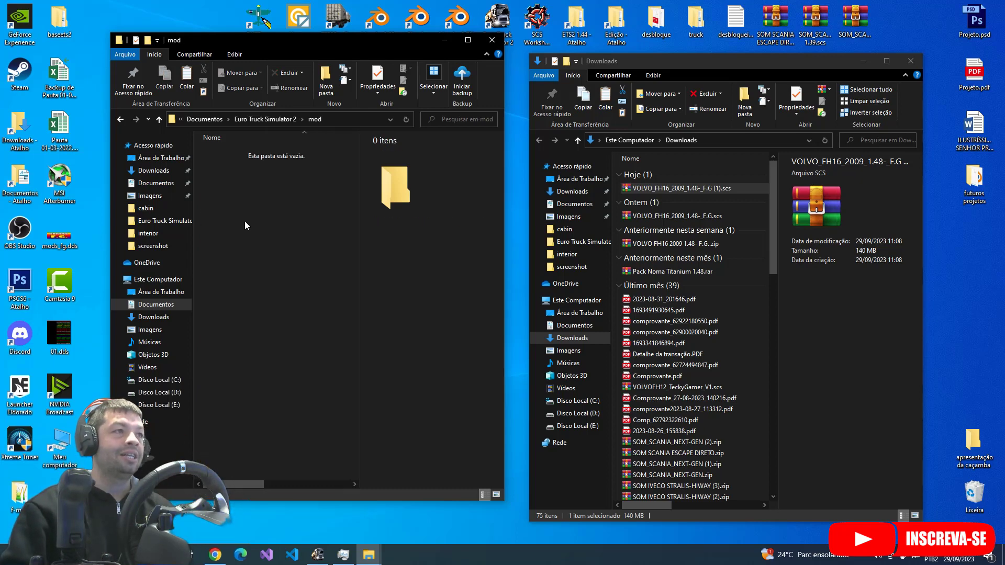
{"action": "right_click", "coordinate": [660, 187]}
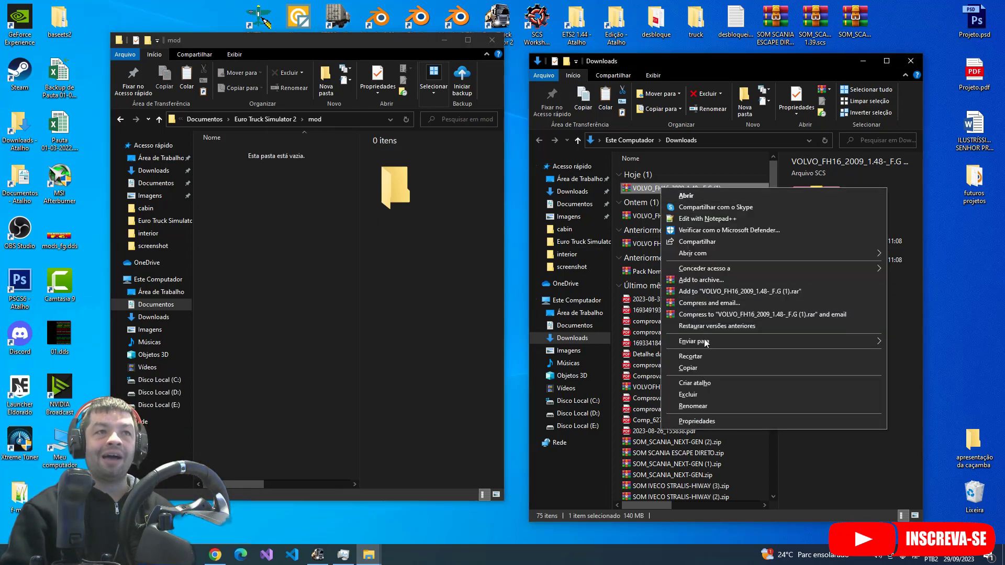
{"action": "left_click", "coordinate": [704, 368]}
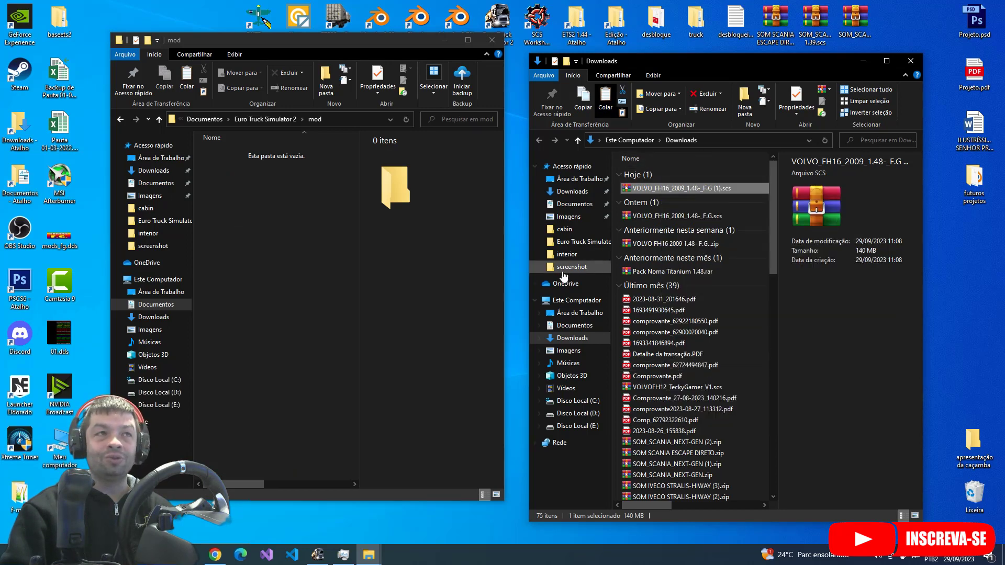
{"action": "right_click", "coordinate": [255, 230]}
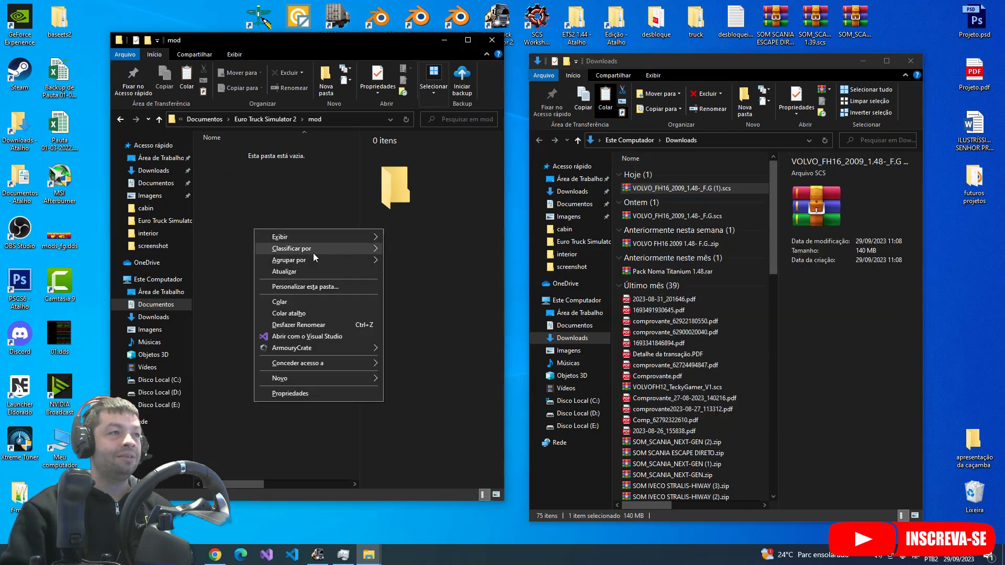
{"action": "left_click", "coordinate": [310, 302]}
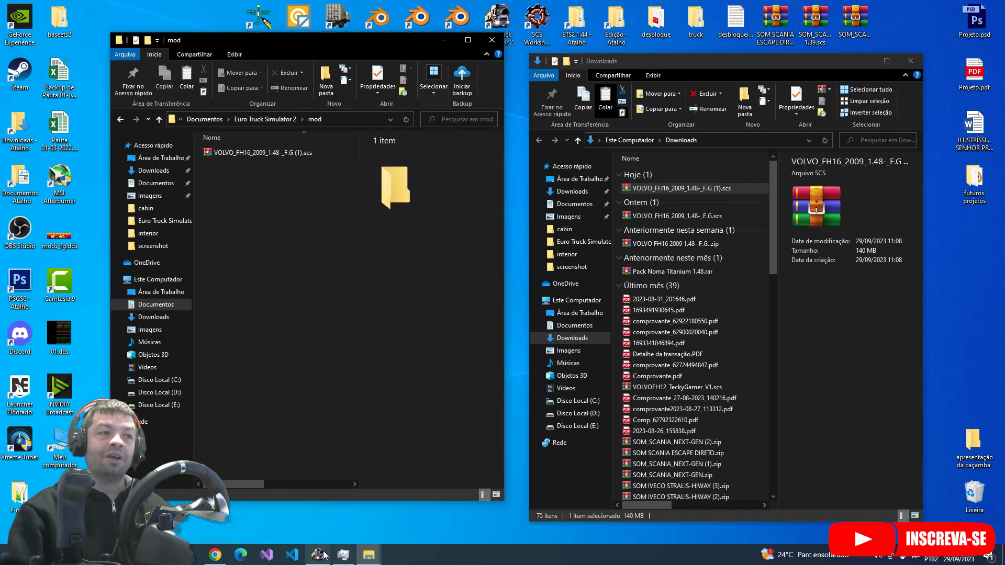
- Switch to Euro Truck Simulator 2 and deactivate the VOLVO FH16 2009 F.G. 1.48 and Granel Guerra F.G. 1.48 mods in the mod manager
{"action": "mouse_move", "coordinate": [321, 556]}
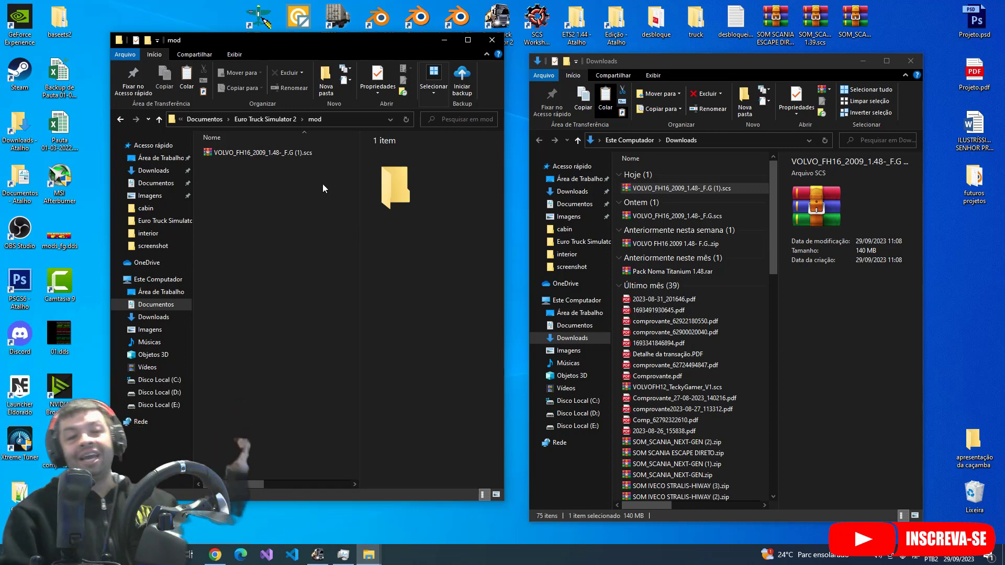
{"action": "left_click", "coordinate": [318, 558]}
{"action": "left_click", "coordinate": [532, 328]}
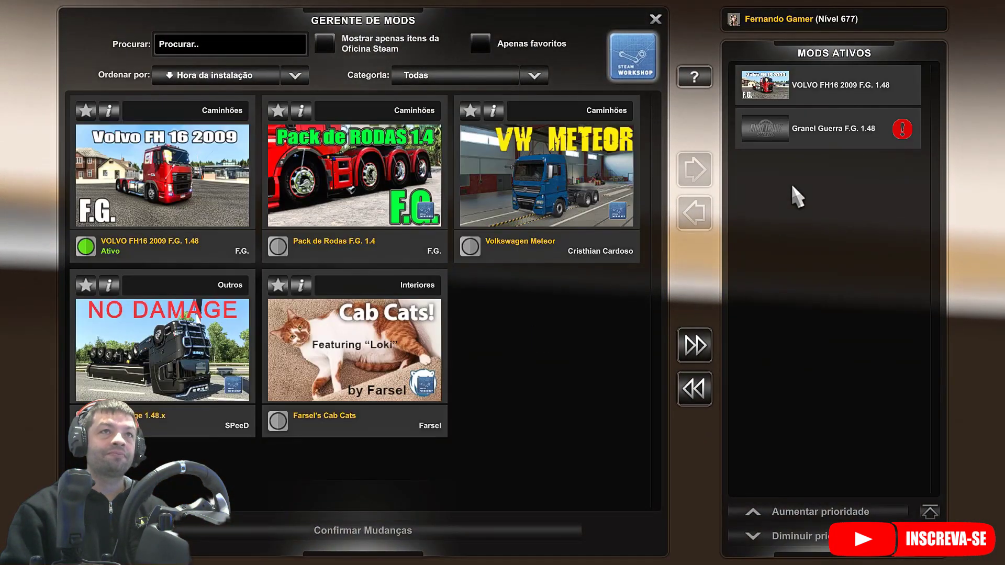
{"action": "double_click", "coordinate": [816, 97]}
{"action": "double_click", "coordinate": [816, 97]}
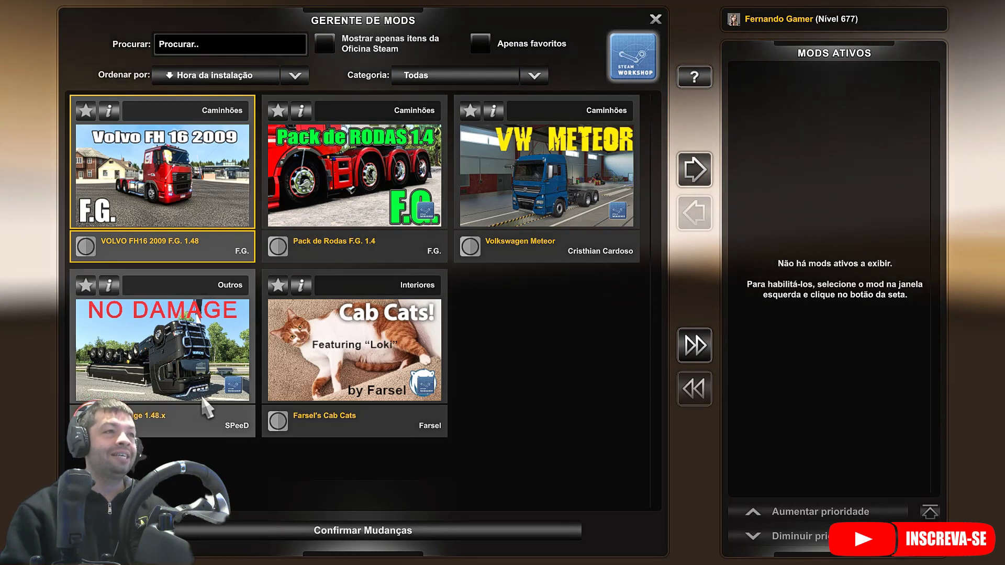
- Activate the VOLVO FH16 2009 F.G. 1.48 mod in the mod manager
{"action": "double_click", "coordinate": [153, 178]}
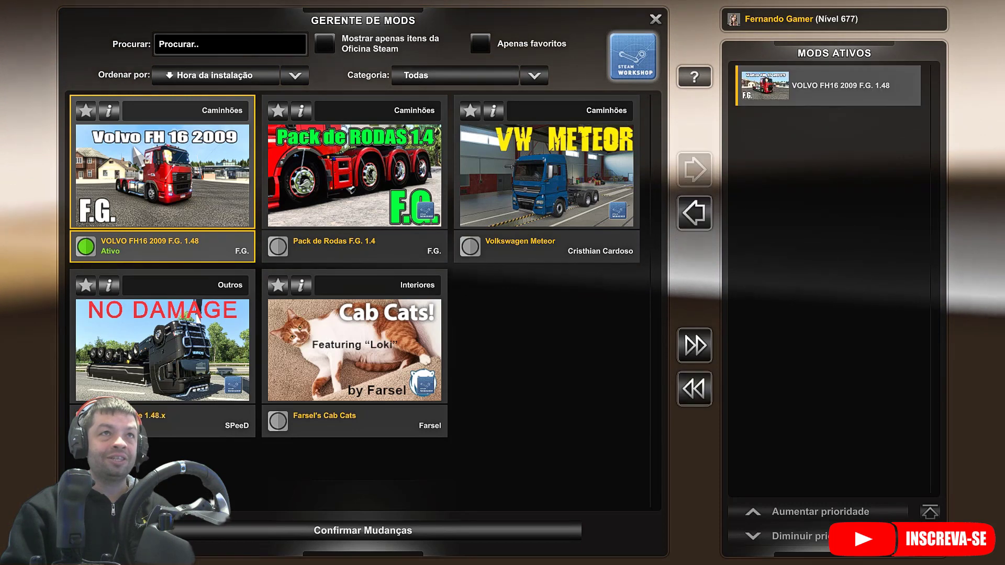
{"action": "double_click", "coordinate": [154, 178]}
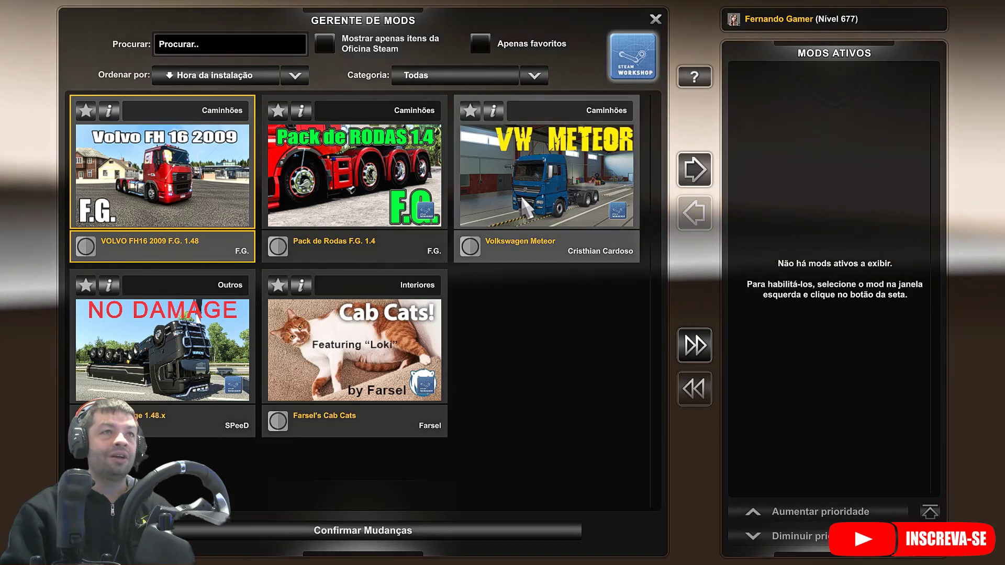
{"action": "left_click", "coordinate": [698, 167]}
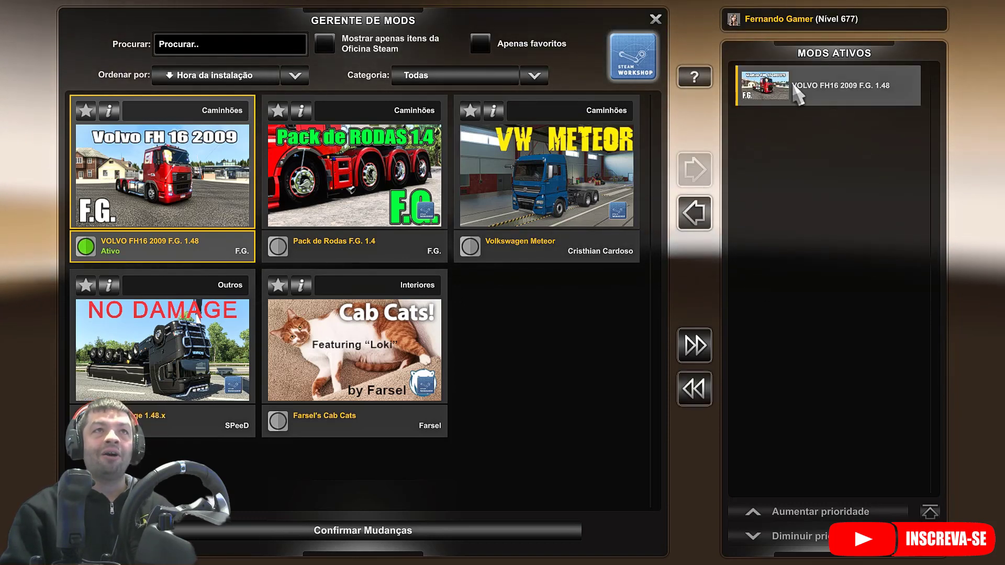
- Deactivate and reactivate the VOLVO FH16 2009 F.G. 1.48 mod twice in the mod manager
{"action": "left_click", "coordinate": [694, 212]}
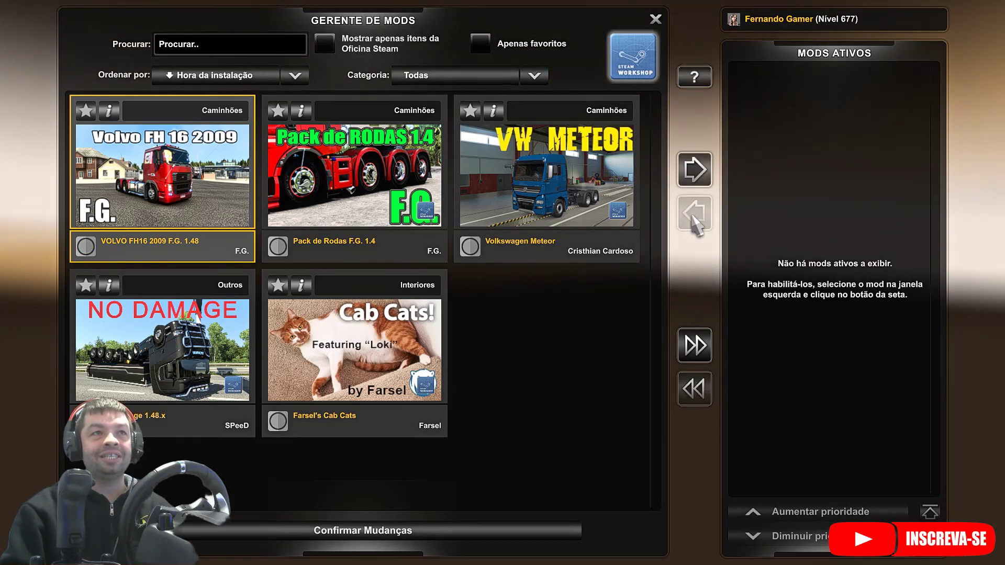
{"action": "left_click", "coordinate": [695, 167]}
{"action": "left_click", "coordinate": [695, 212]}
{"action": "left_click", "coordinate": [694, 168]}
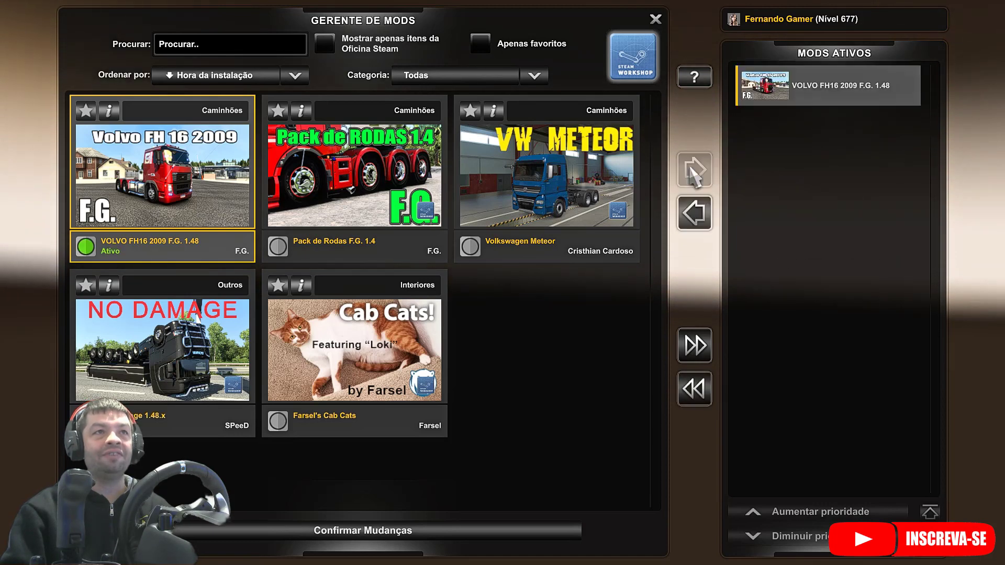
- Activate and deactivate the Pack de Rodas F.G. 1.4 mod twice, ending with it inactive
{"action": "left_click", "coordinate": [354, 176]}
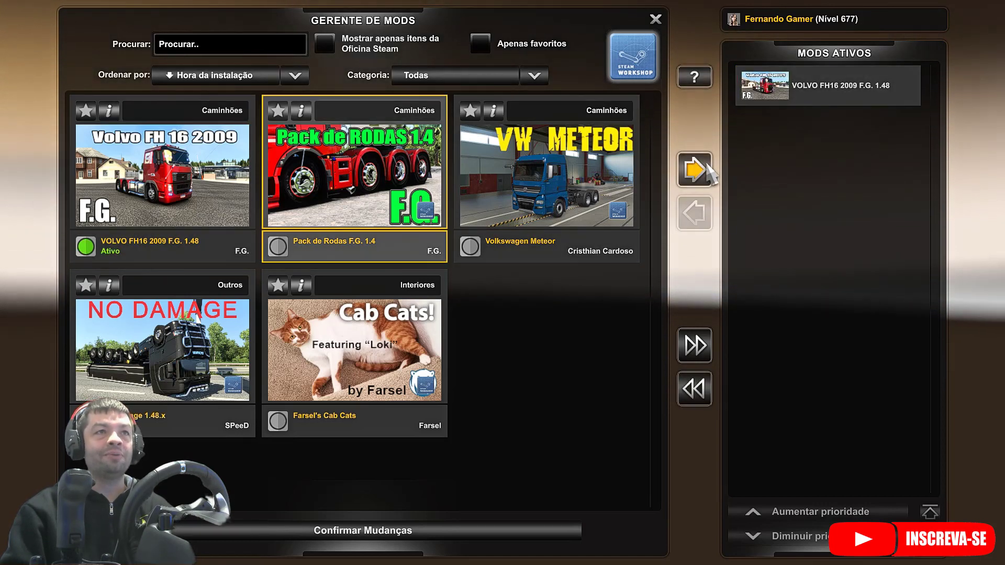
{"action": "left_click", "coordinate": [694, 167]}
{"action": "left_click", "coordinate": [695, 212]}
{"action": "left_click", "coordinate": [695, 167]}
{"action": "left_click", "coordinate": [695, 212]}
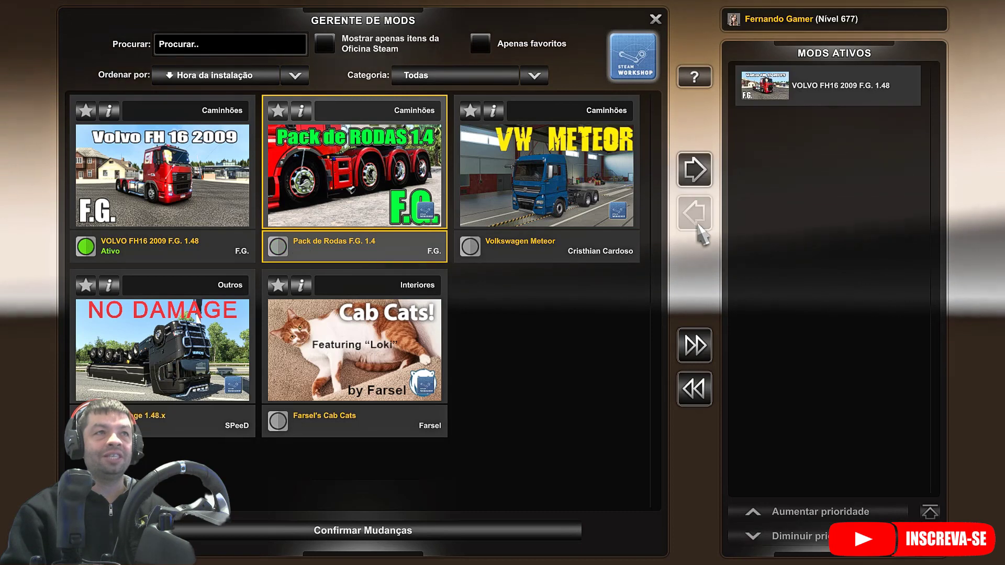
- Deactivate the VOLVO FH16 2009 F.G. 1.48 mod directly from its tile and activate it again the same way
{"action": "double_click", "coordinate": [219, 191]}
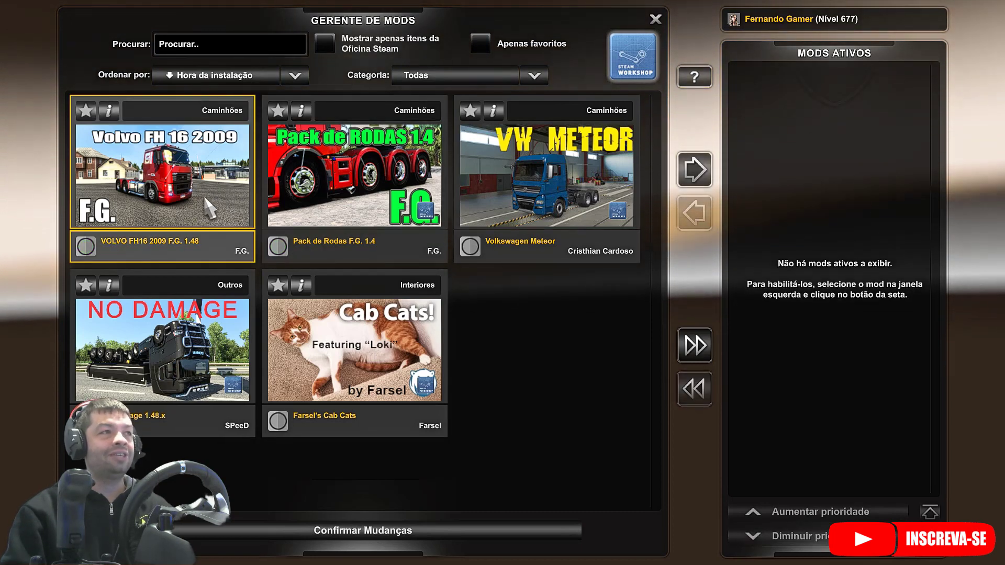
{"action": "double_click", "coordinate": [205, 198]}
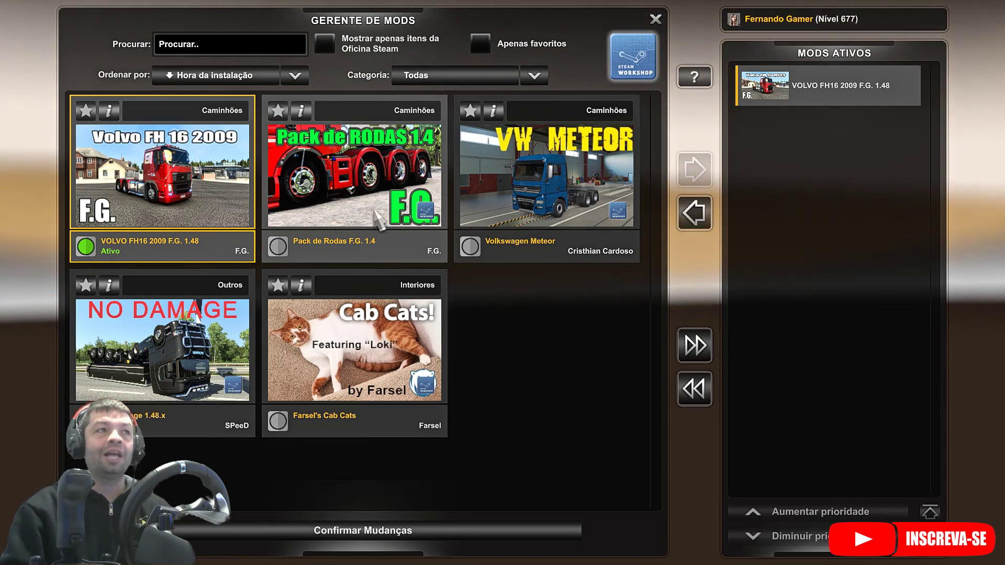
- Select the Workshop mods Pack de Rodas F.G. 1.4, Volkswagen Meteor, Farsel's Cab Cats and No Damage one after another to point them out
{"action": "left_click", "coordinate": [355, 206]}
{"action": "left_click", "coordinate": [547, 160]}
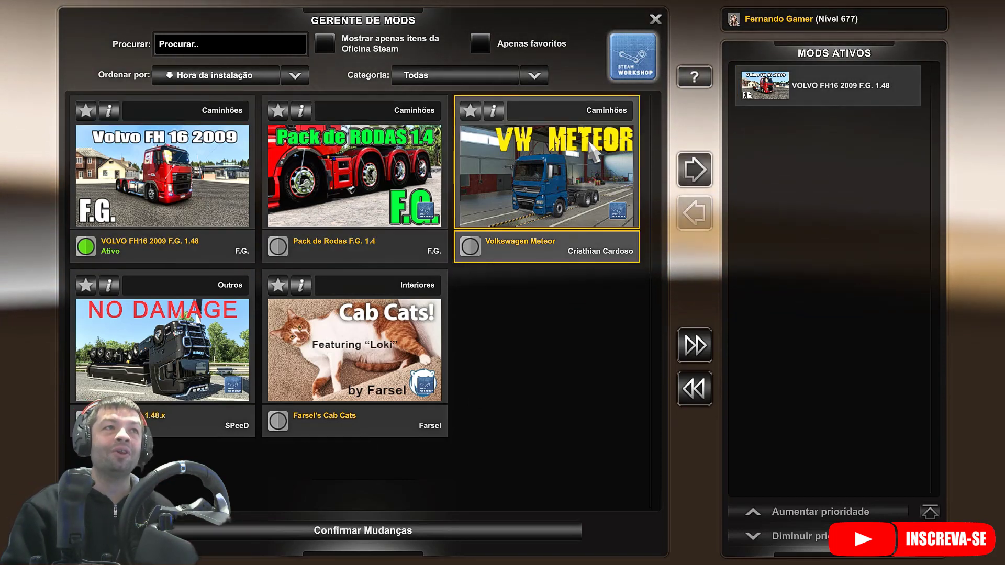
{"action": "left_click", "coordinate": [335, 360]}
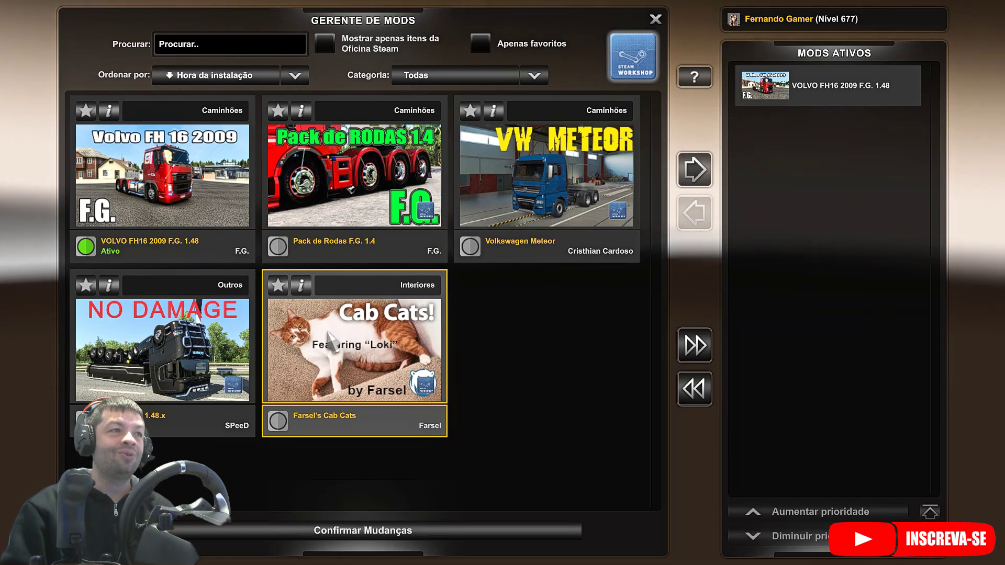
{"action": "left_click", "coordinate": [162, 345]}
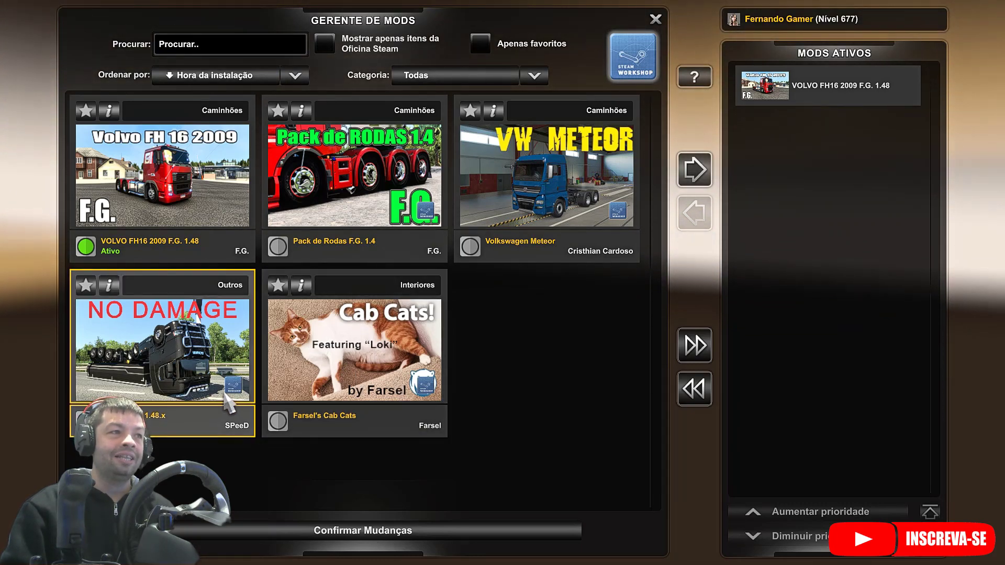